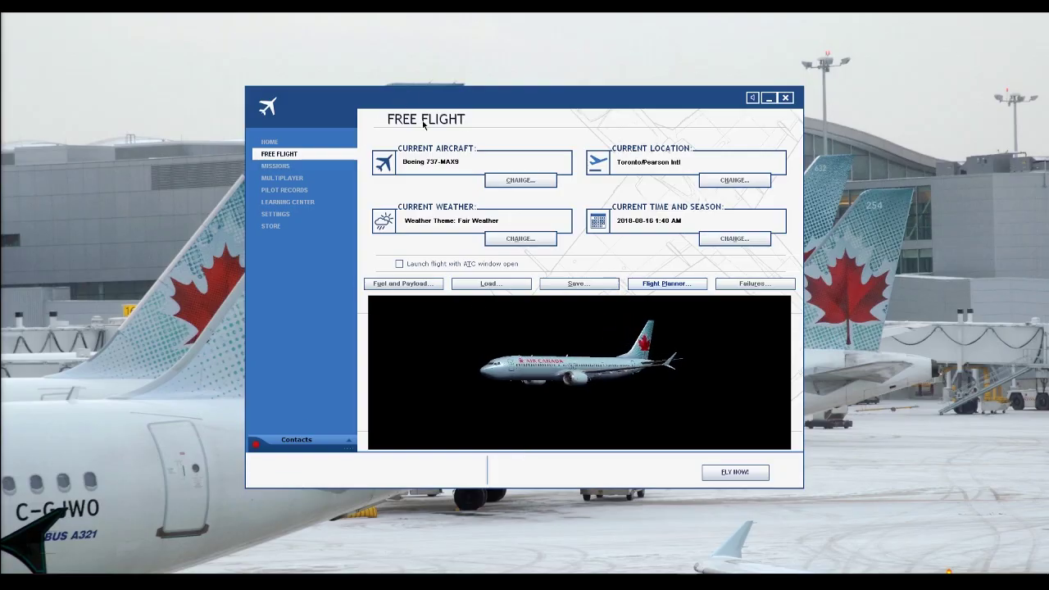
click(281, 178)
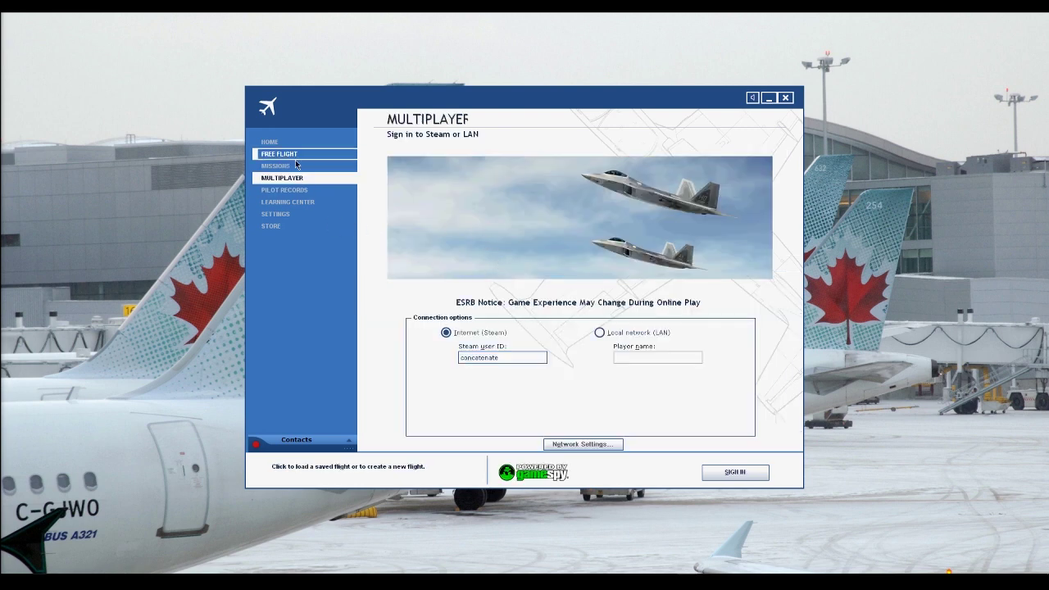
click(316, 154)
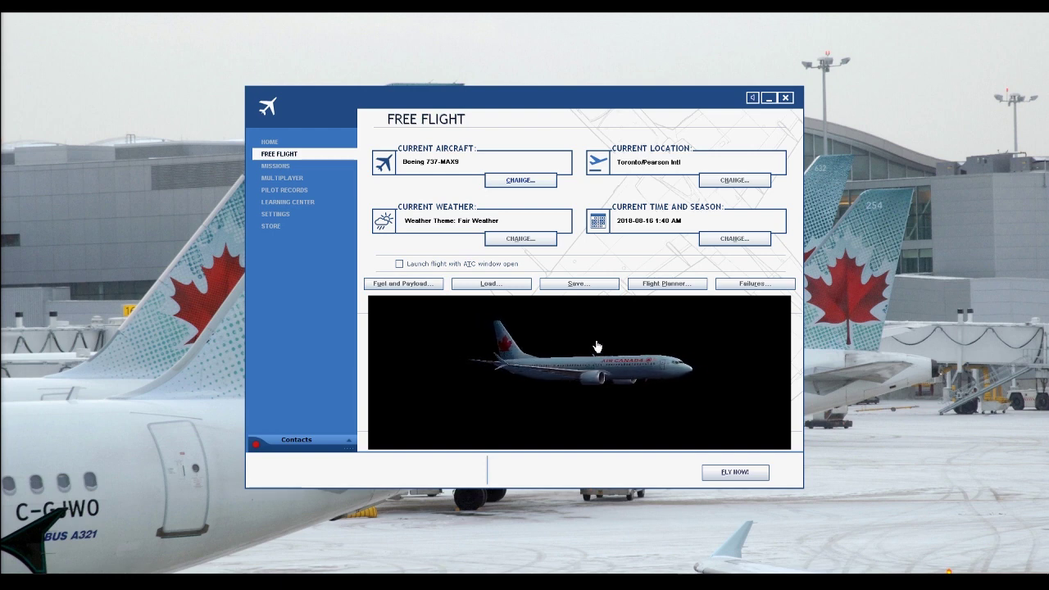
- Browse the flight's weather themes and apply Fair Weather
click(470, 223)
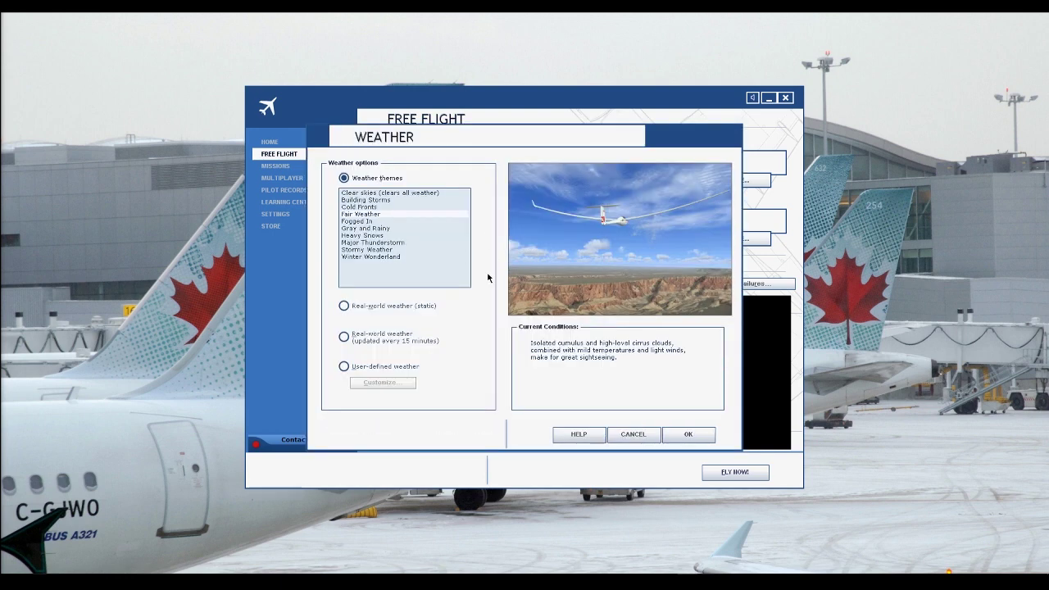
click(345, 214)
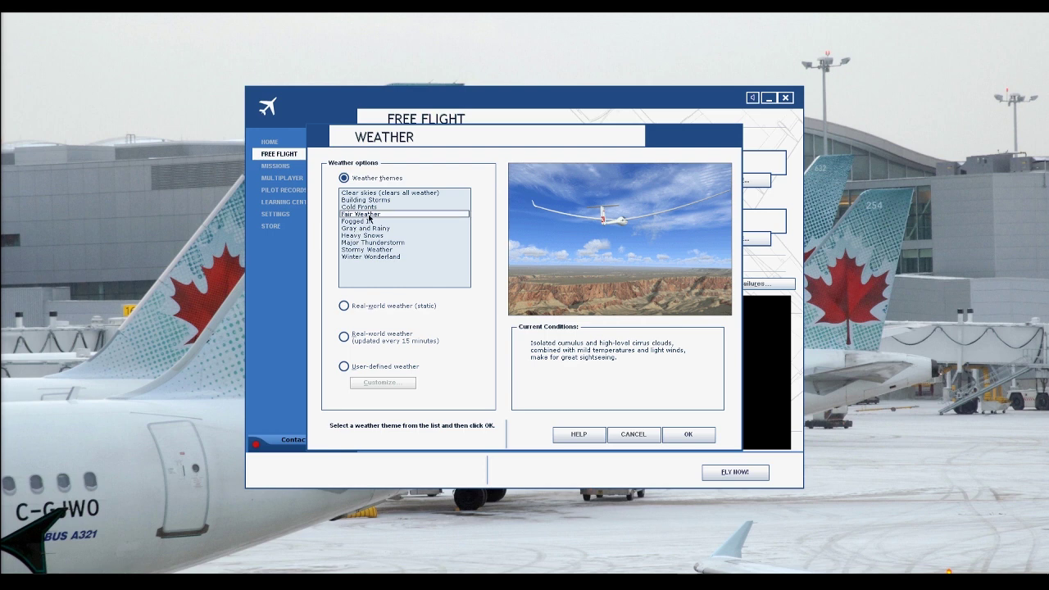
click(366, 221)
click(365, 228)
click(353, 207)
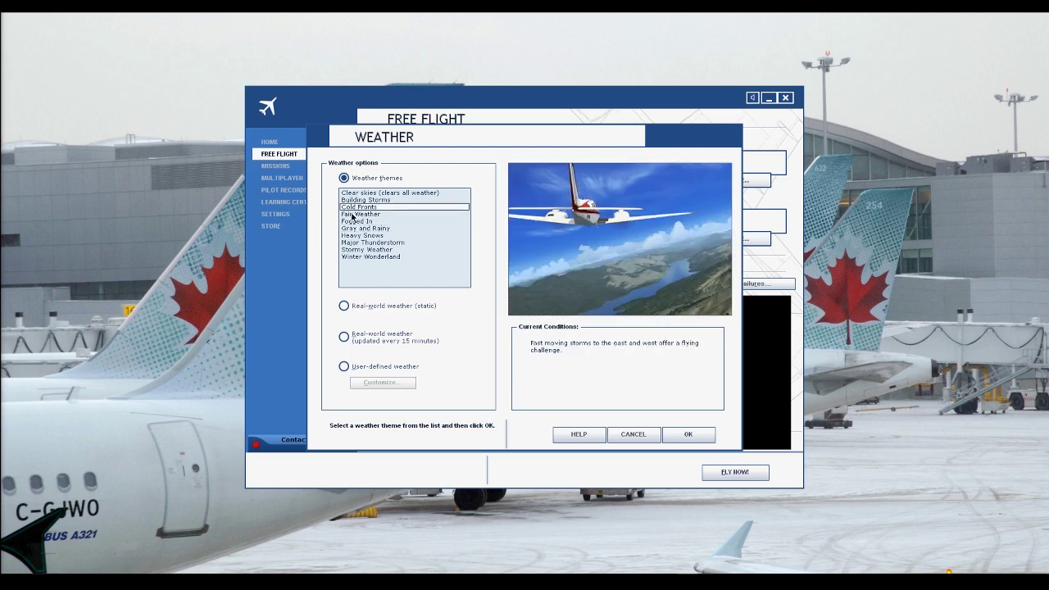
click(361, 200)
click(358, 208)
click(361, 214)
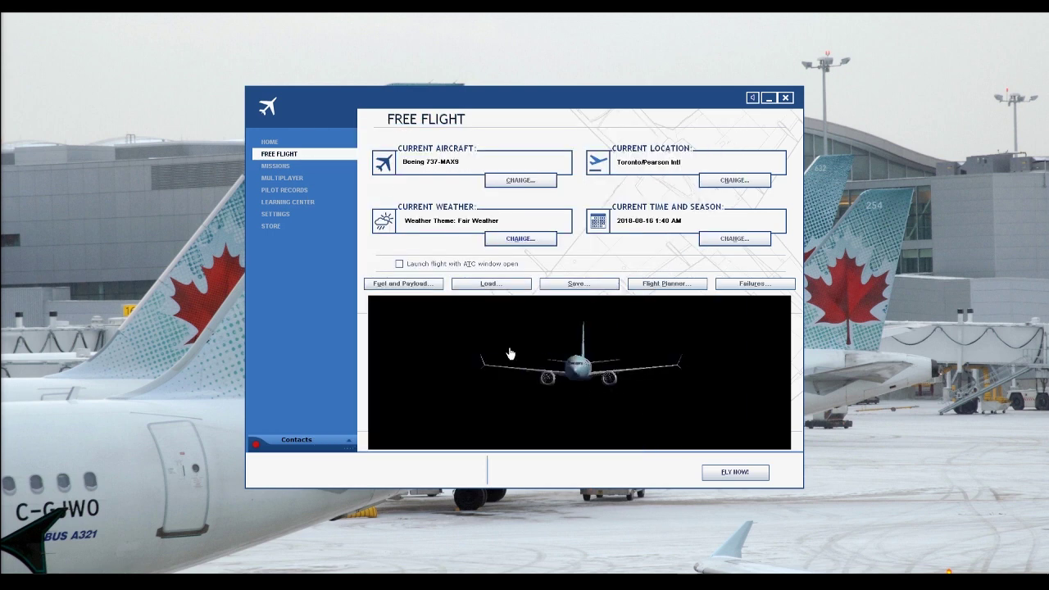
click(688, 434)
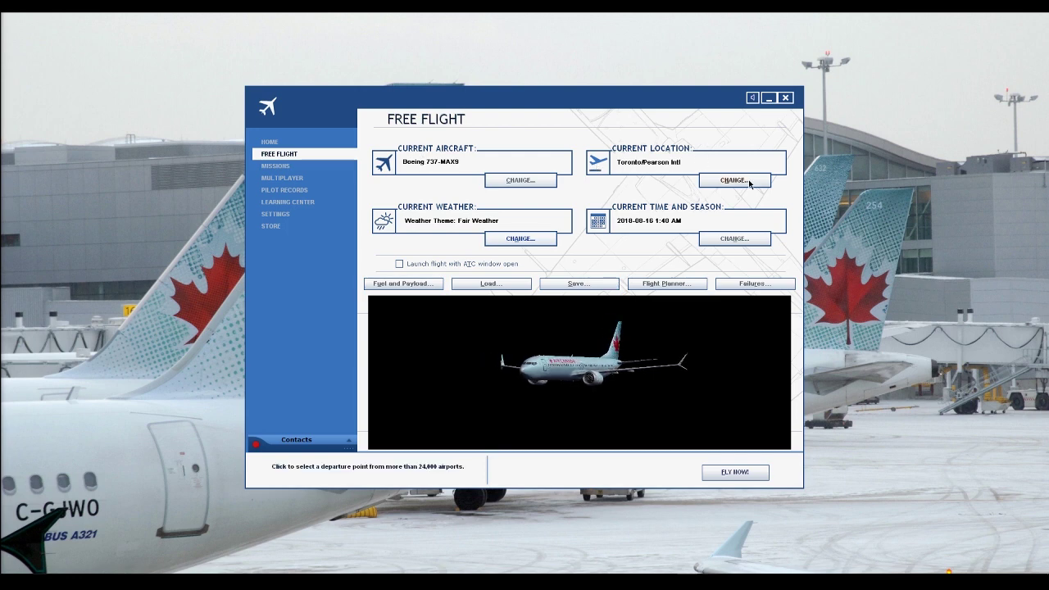
- Look through the airport list around ID CYYZ and accept Toronto/Pearson Intl as the flight's location
click(724, 179)
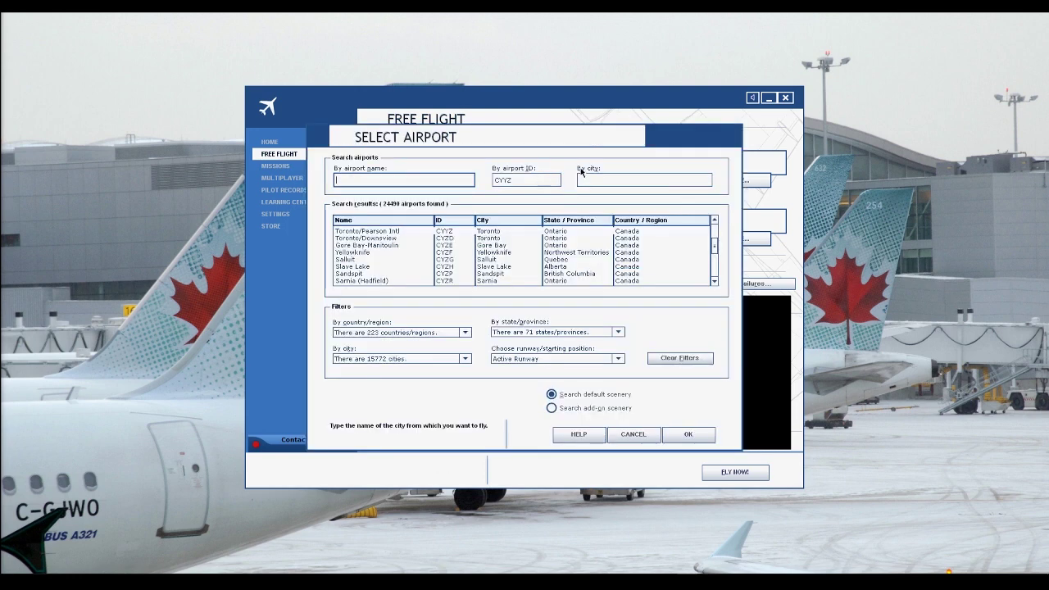
click(523, 180)
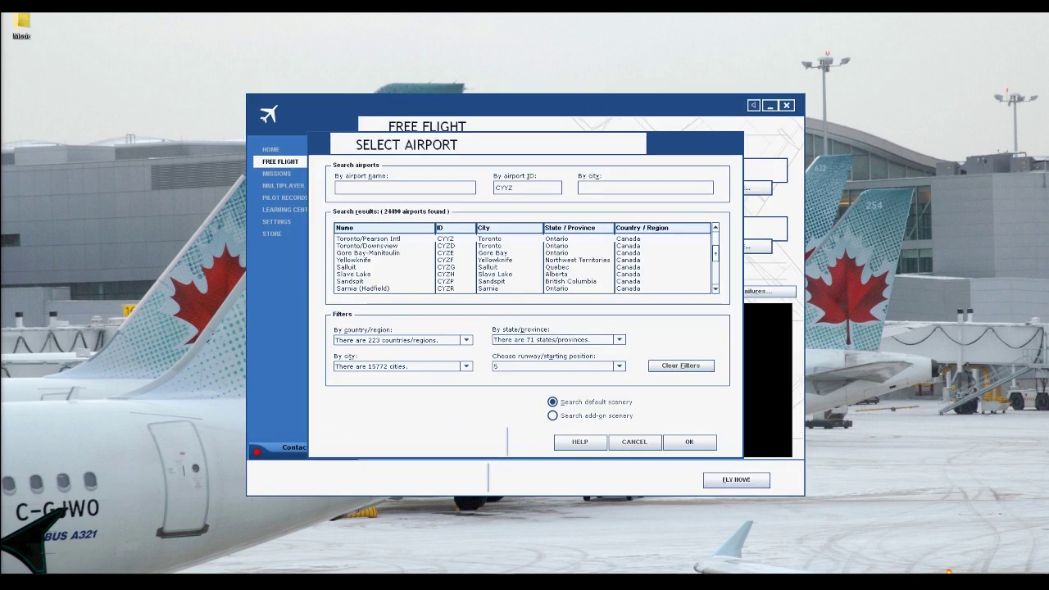
click(535, 186)
drag(534, 186, 511, 188)
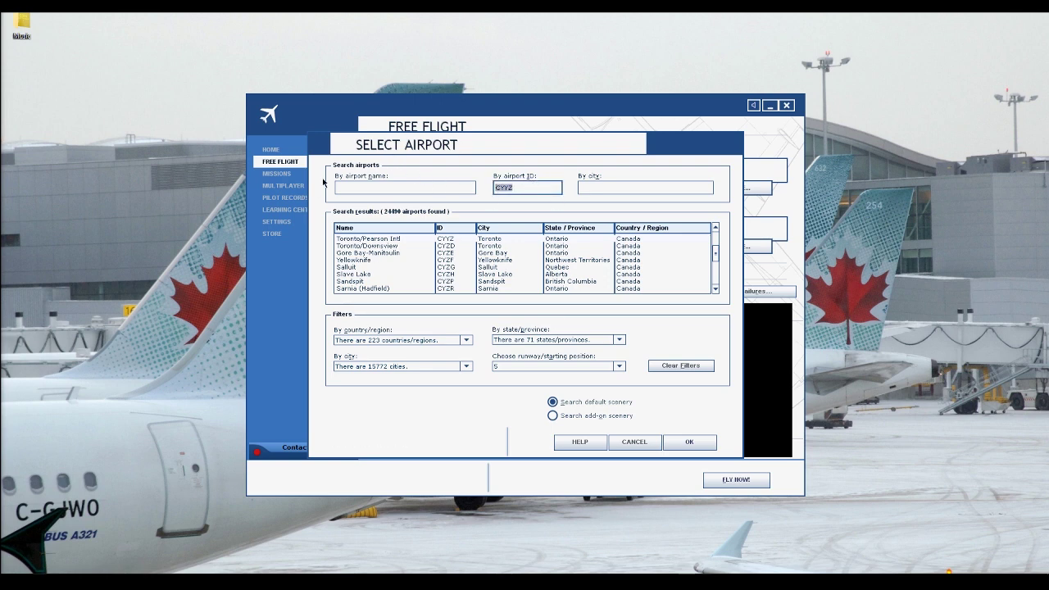
click(524, 188)
scroll(494, 258, down, 3)
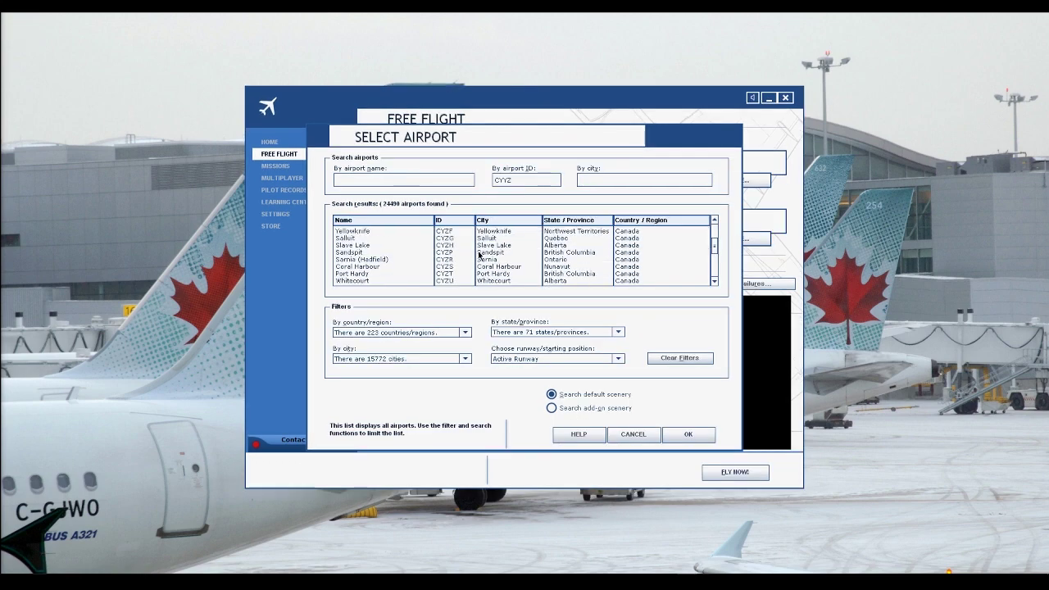
scroll(526, 263, up, 4)
scroll(528, 245, down, 1)
click(688, 434)
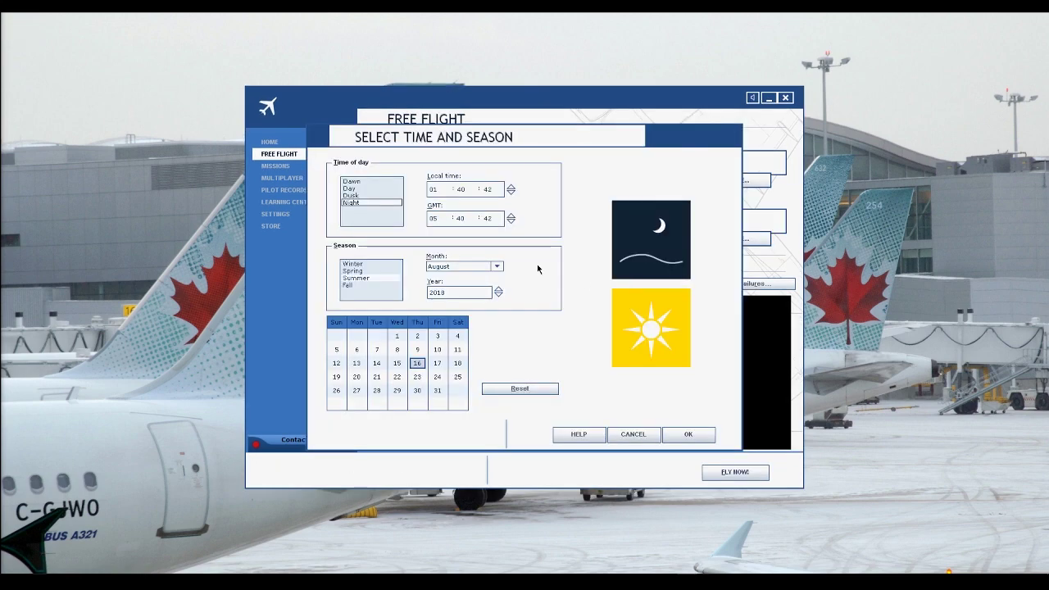
- Set the flight's time of day to Day
click(734, 239)
click(354, 190)
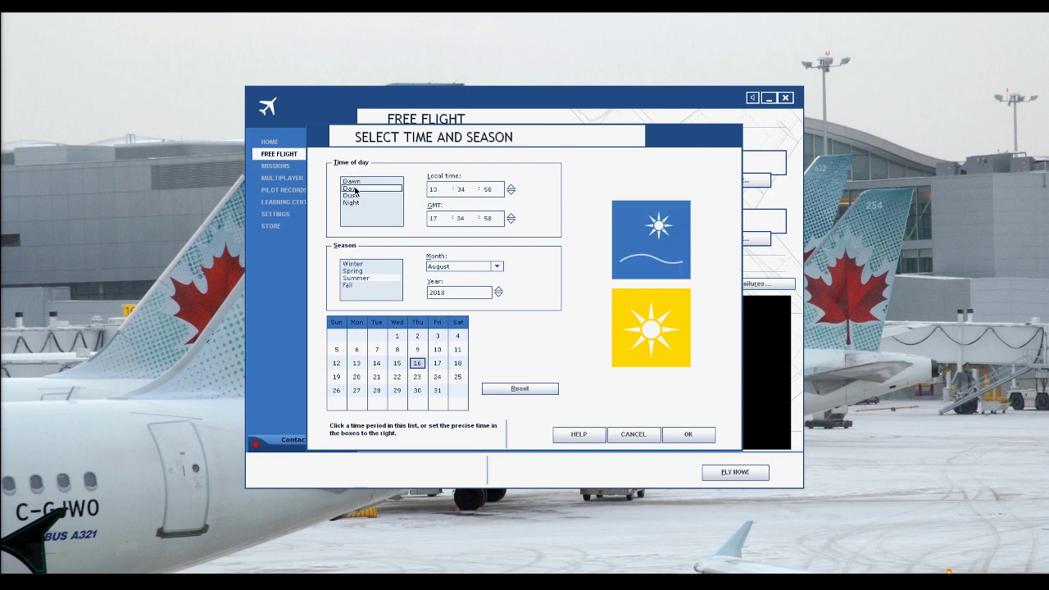
click(351, 202)
click(352, 189)
click(351, 196)
scroll(349, 210, up, 1)
- Set the flight's season to Winter and accept the time and season settings
click(352, 281)
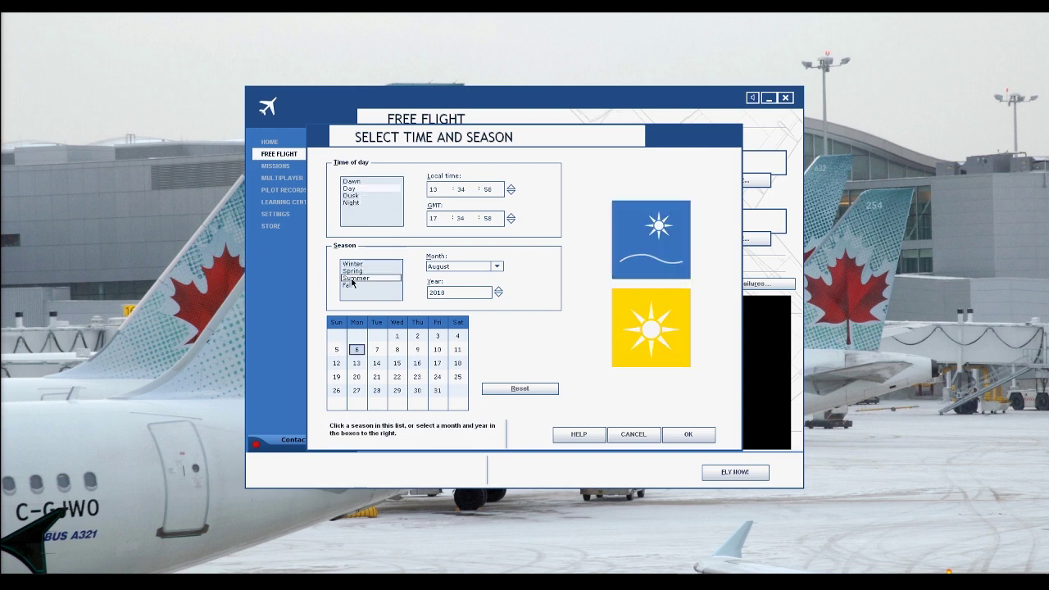
scroll(367, 291, down, 1)
scroll(367, 291, up, 3)
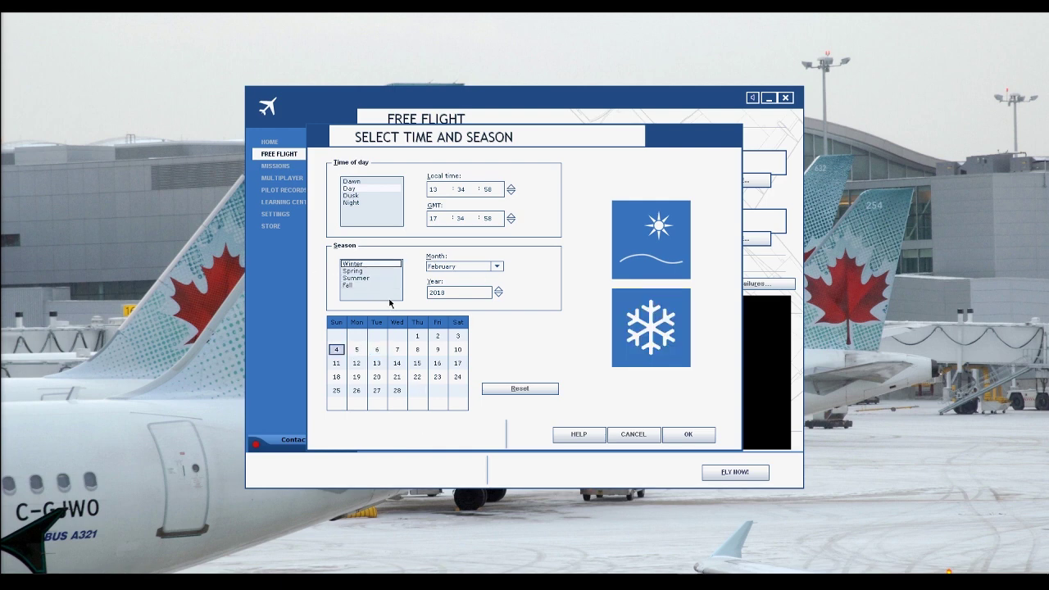
click(688, 434)
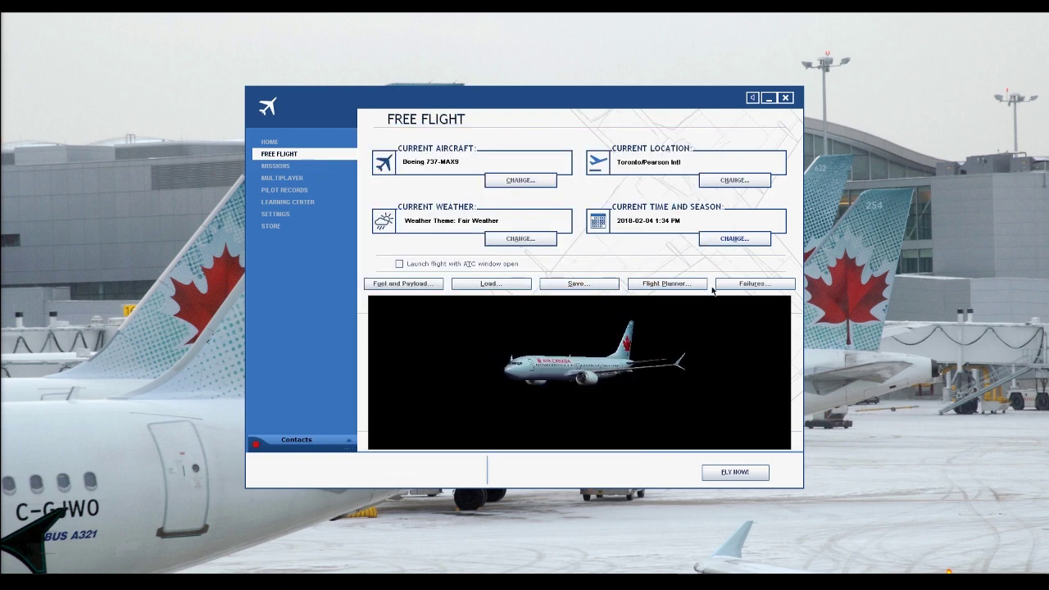
- Start a flight plan with Toronto/Pearson Intl (CYYZ) as the departure location
click(663, 286)
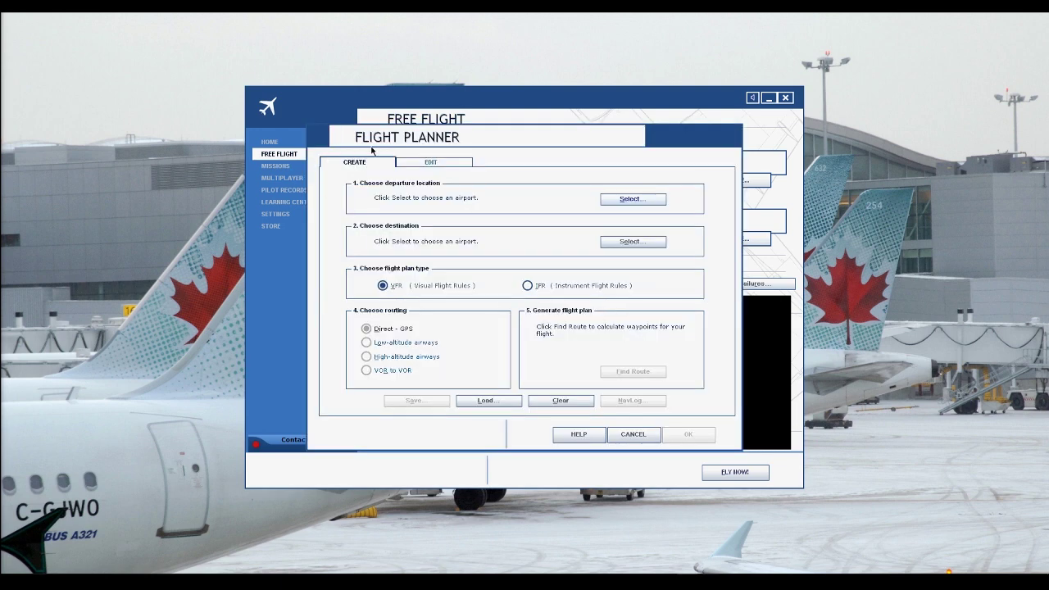
click(651, 197)
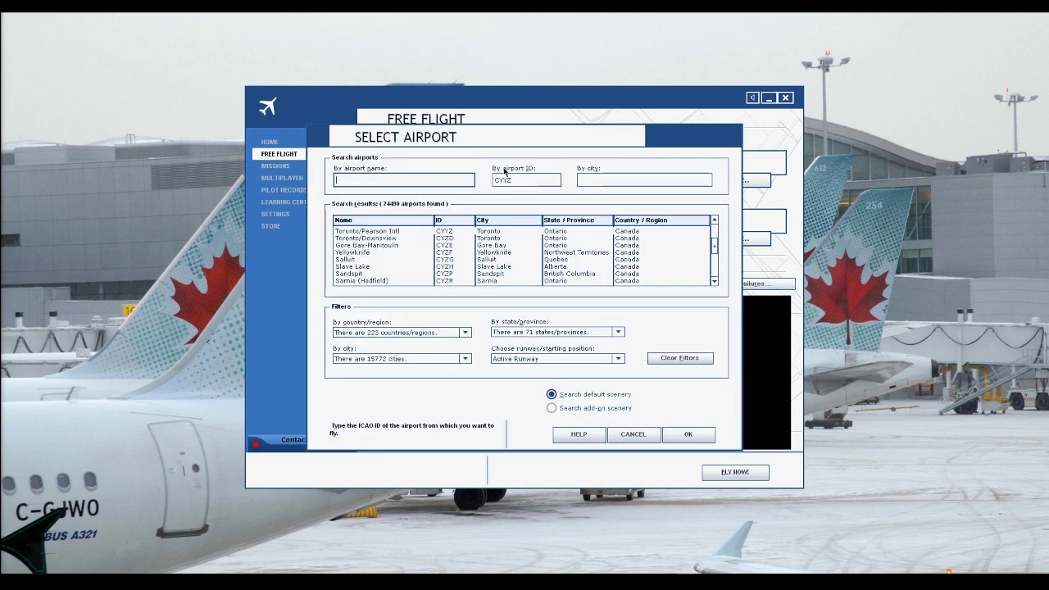
click(482, 234)
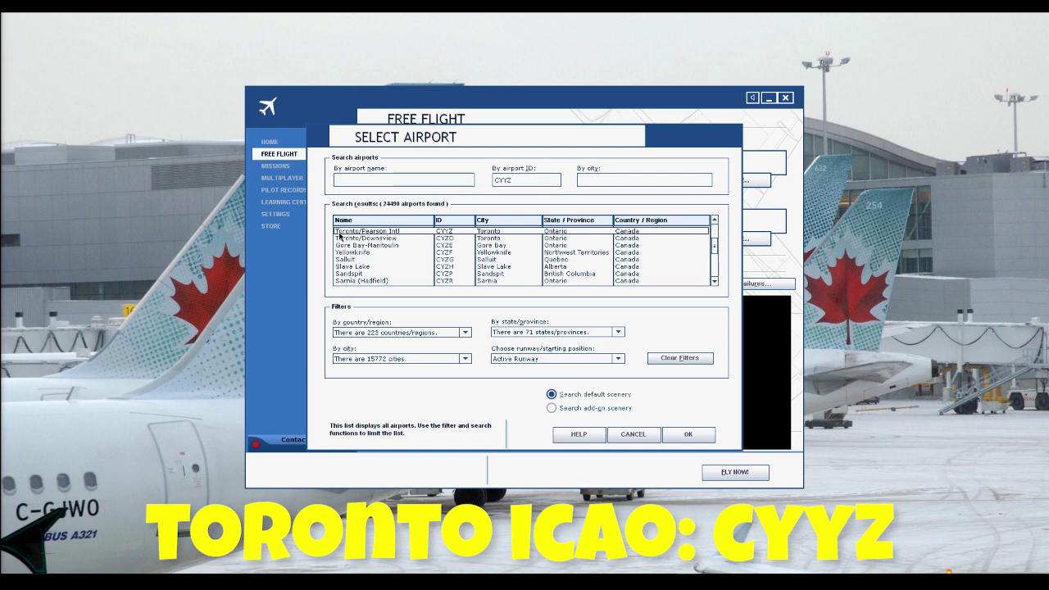
double_click(382, 235)
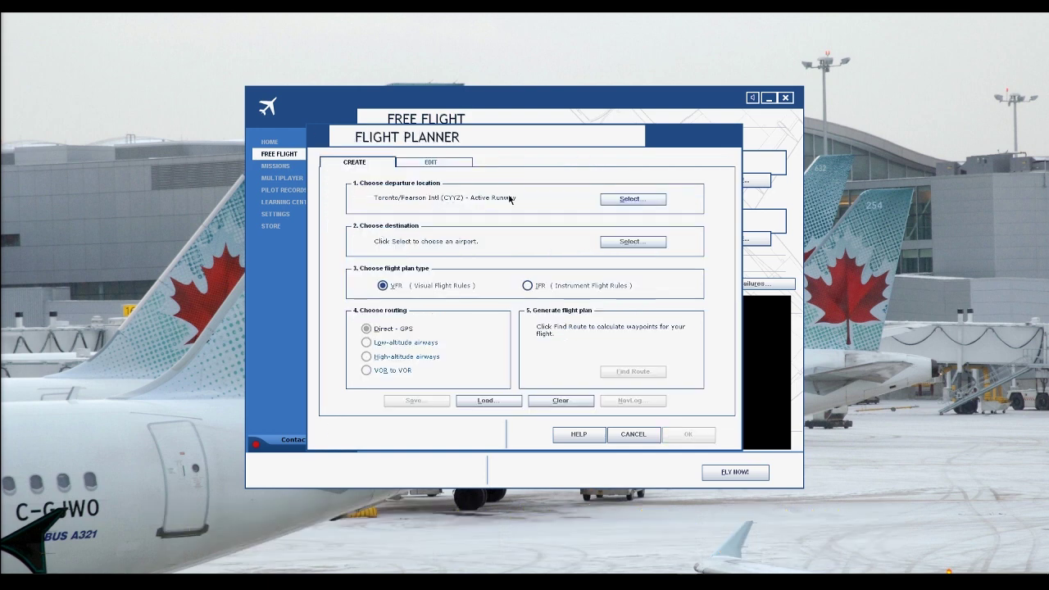
- Choose North Bay (CYYB) as the flight plan's destination, finding it by airport ID
click(613, 245)
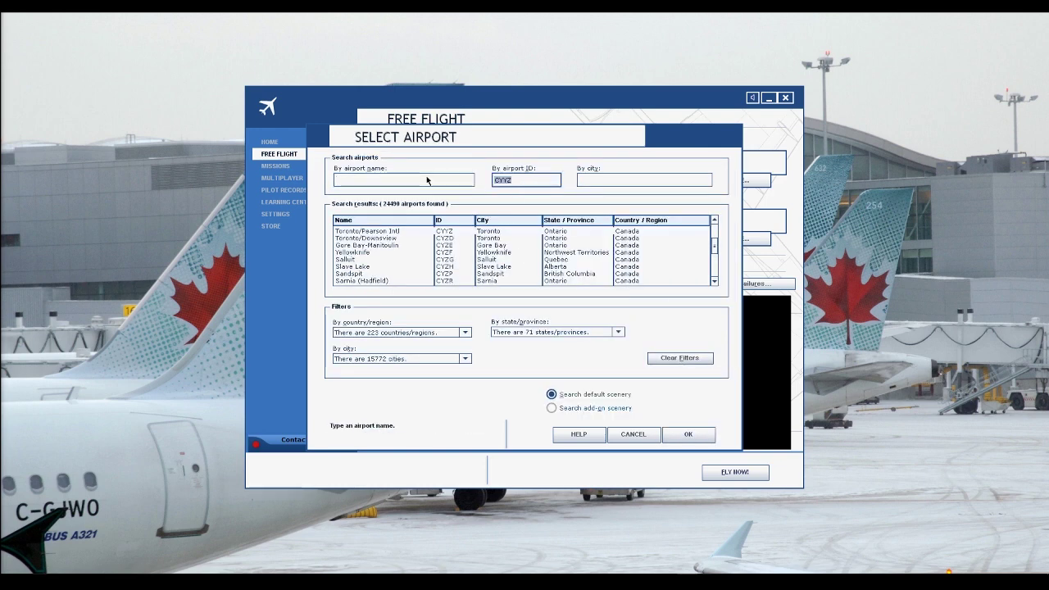
text(cyyb)
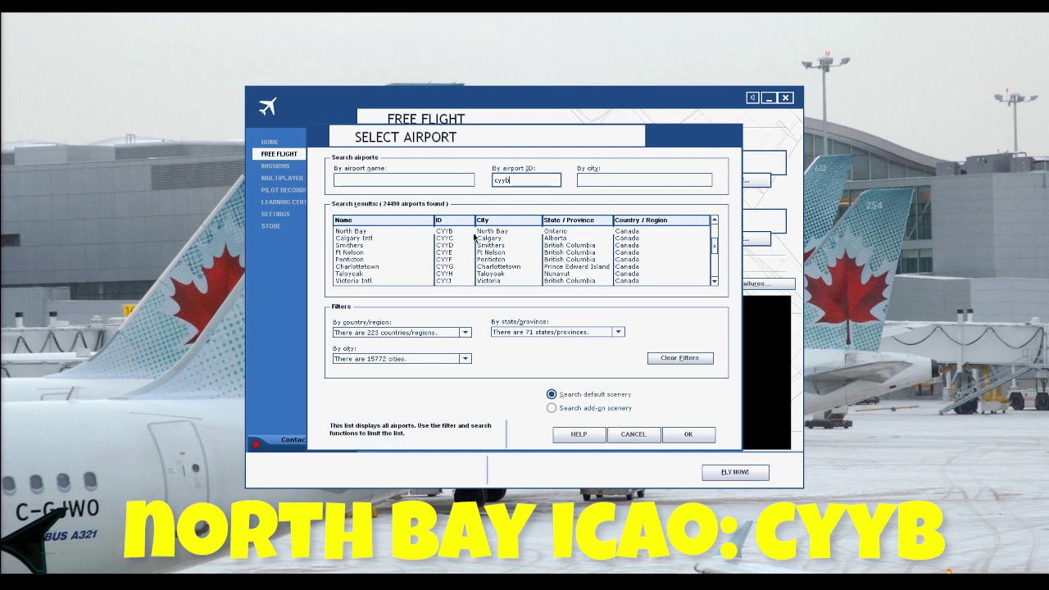
double_click(564, 234)
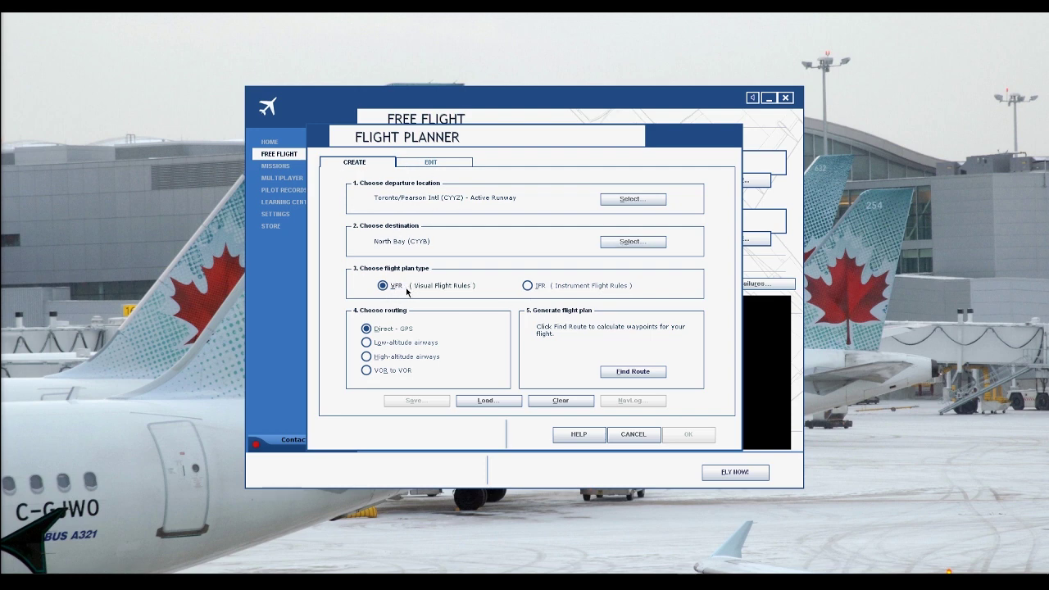
- Make the flight plan IFR and generate its route with Direct - GPS routing
click(527, 286)
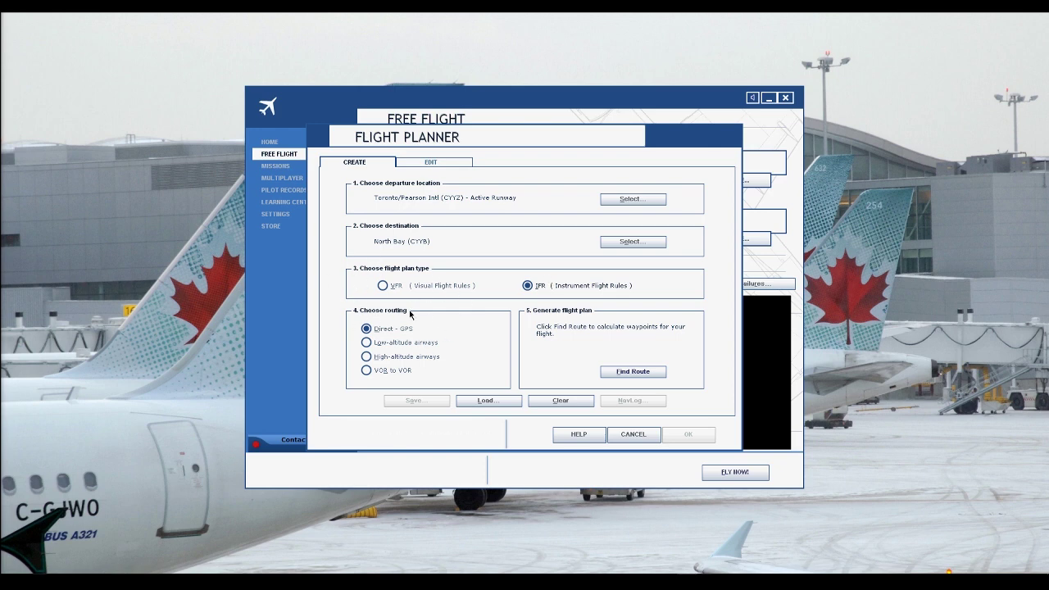
click(633, 372)
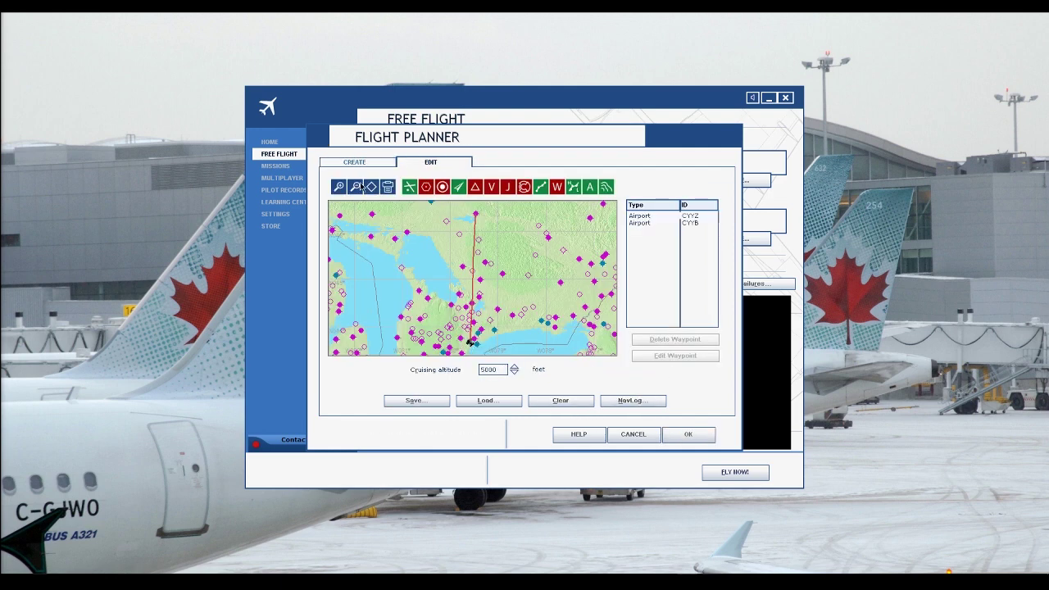
- Examine the runway layout and route start around Toronto/Pearson Intl on the flight plan map
scroll(472, 344, up, 3)
scroll(466, 345, up, 2)
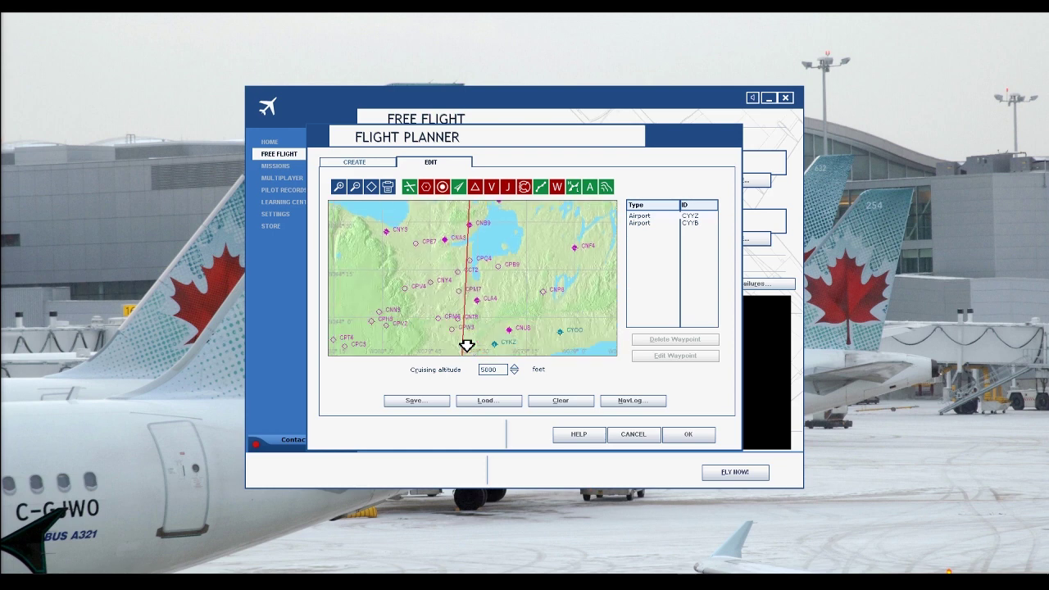
click(338, 188)
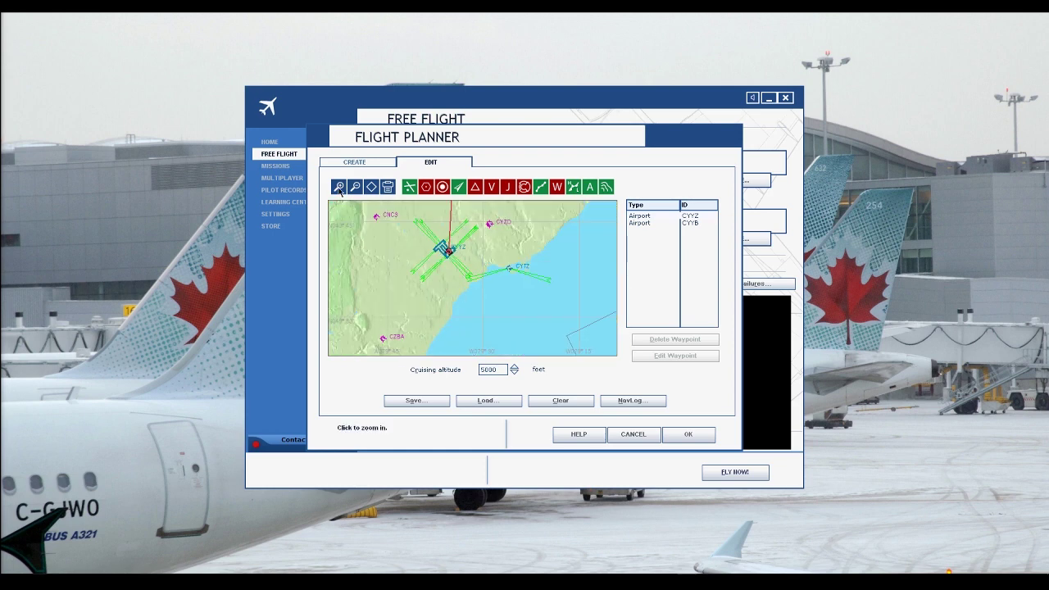
click(415, 207)
click(340, 189)
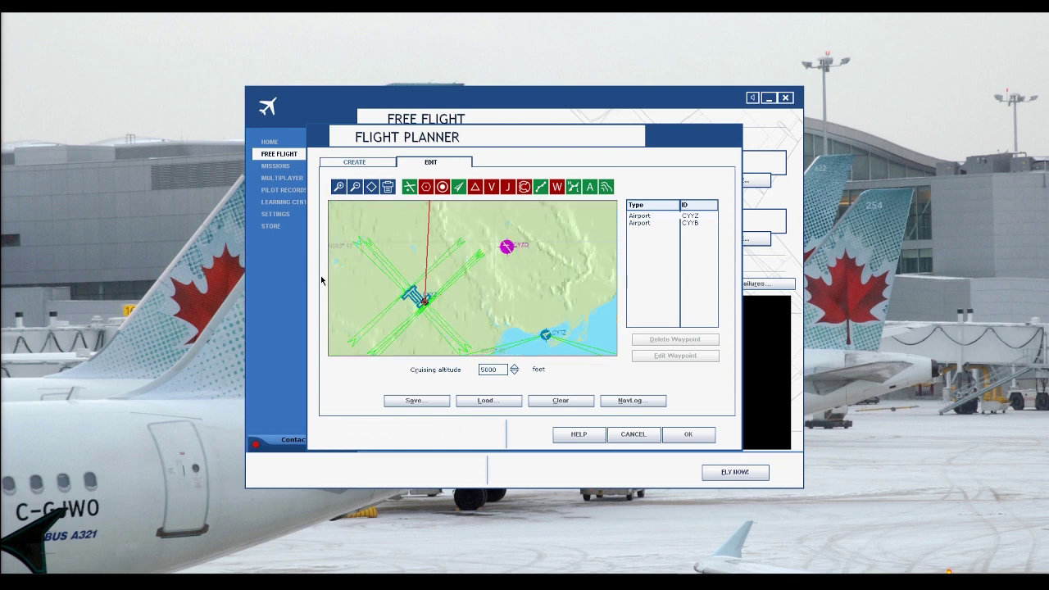
click(338, 187)
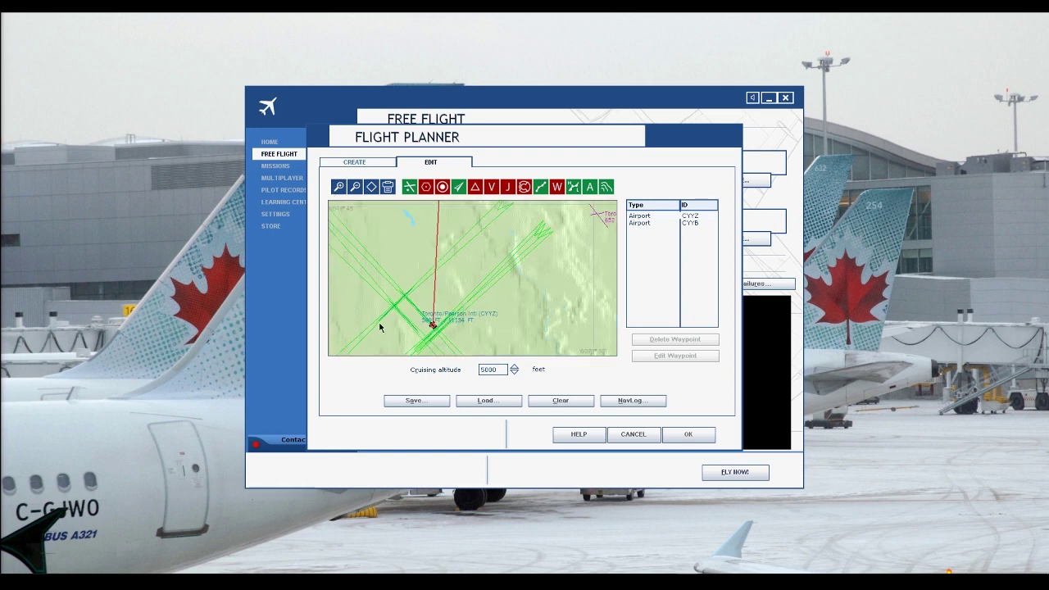
click(337, 333)
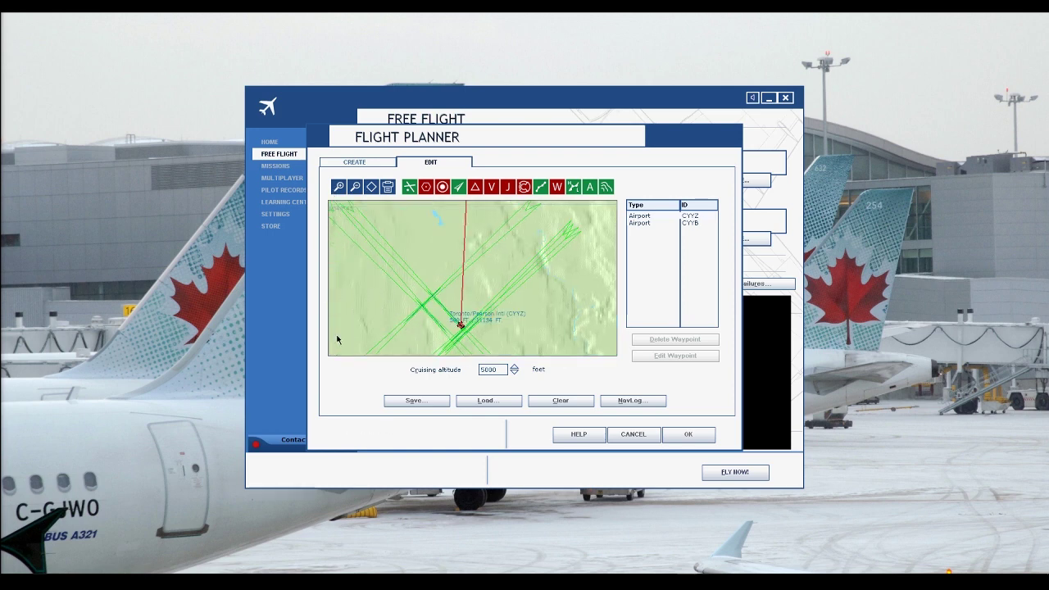
click(396, 347)
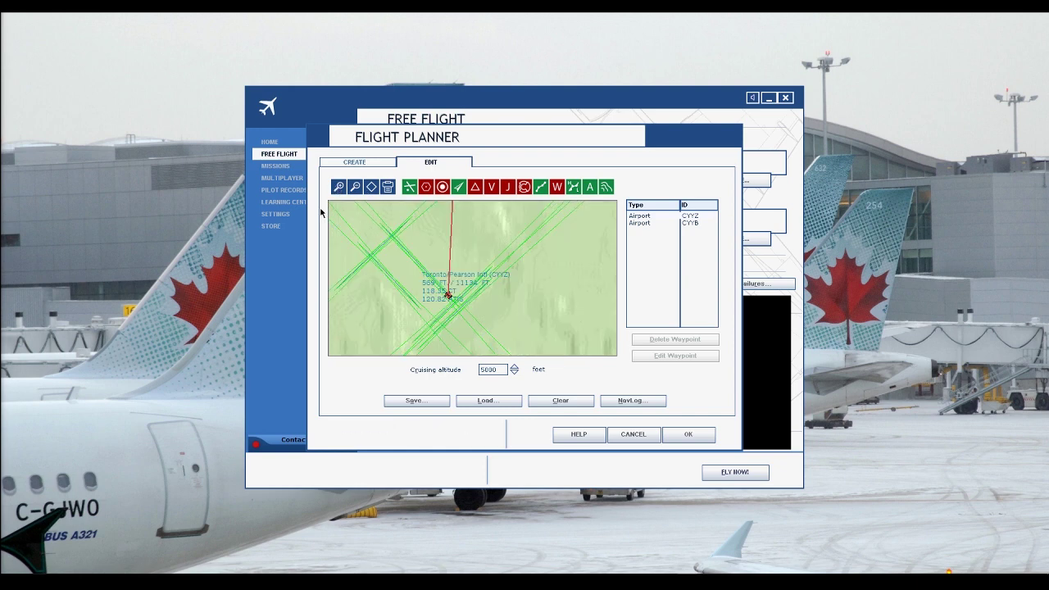
click(334, 241)
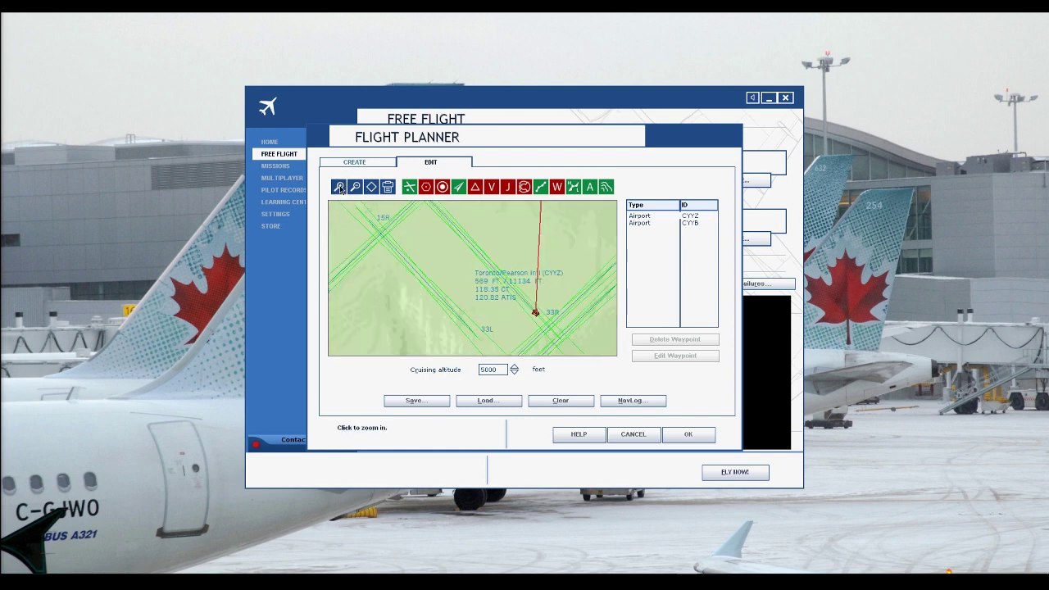
click(340, 250)
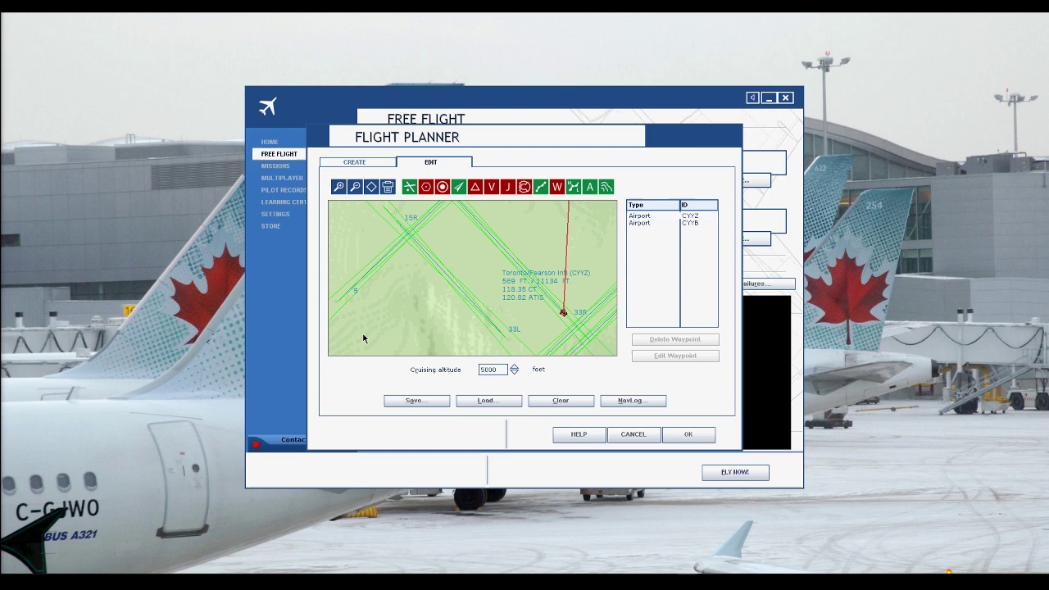
click(355, 188)
click(356, 188)
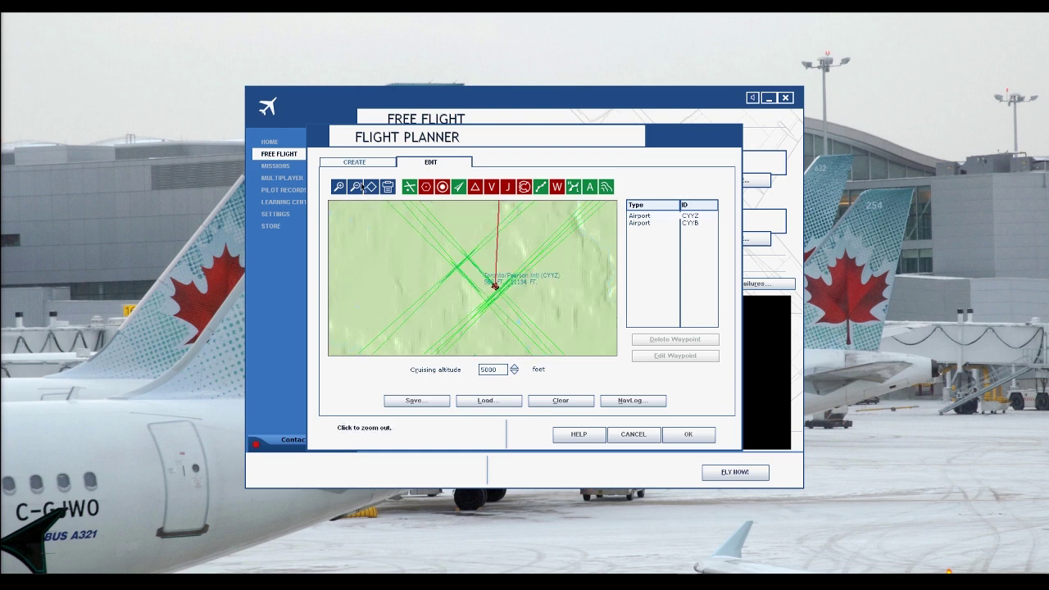
click(497, 234)
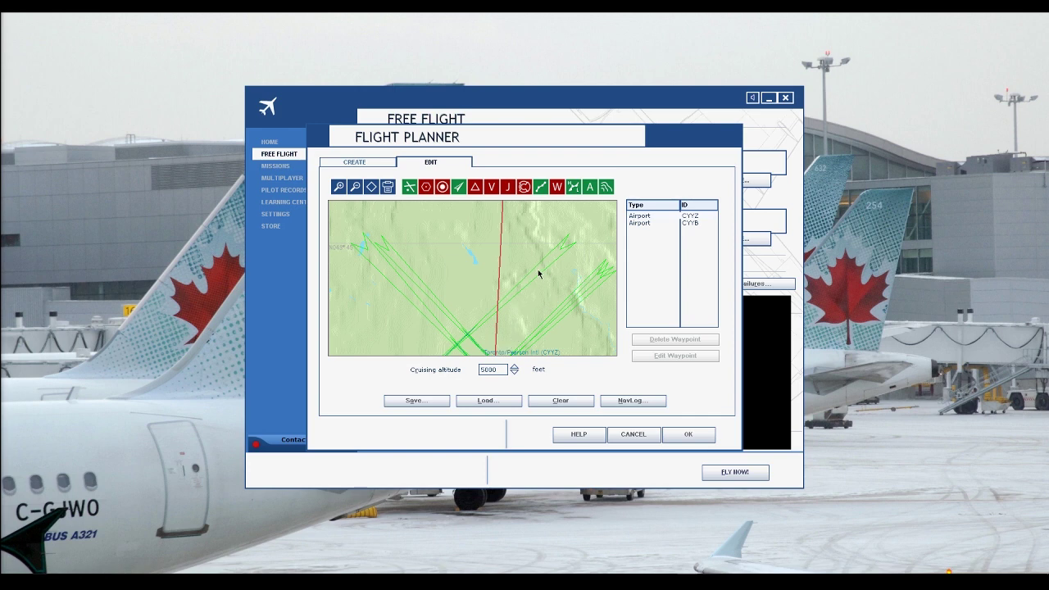
- Add two waypoints northeast of Toronto/Pearson by bending the route line into line with the northeast runway's extended centreline
drag(498, 326, 576, 234)
click(353, 188)
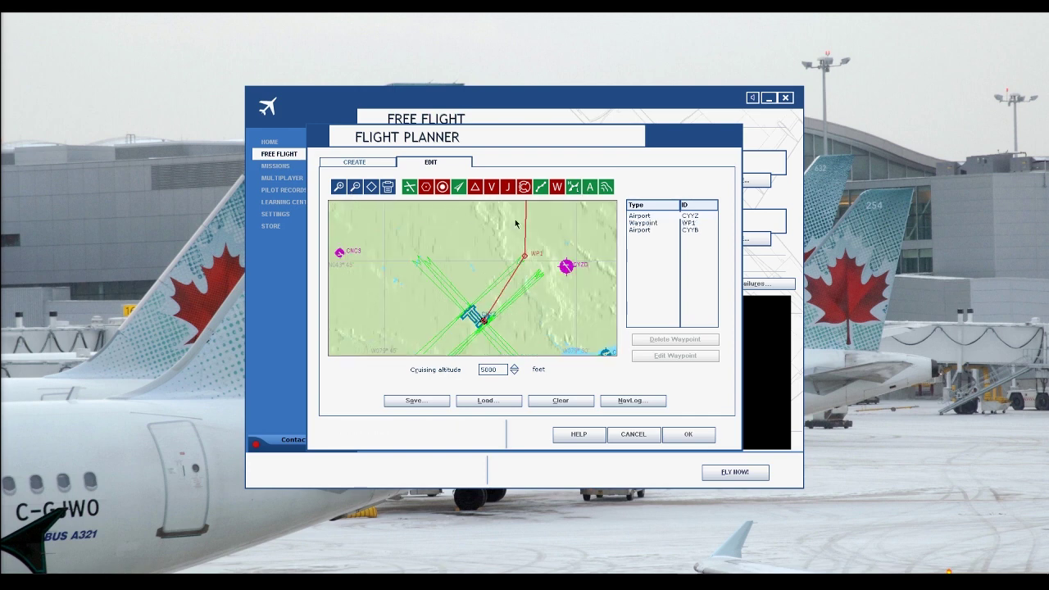
click(609, 255)
click(571, 210)
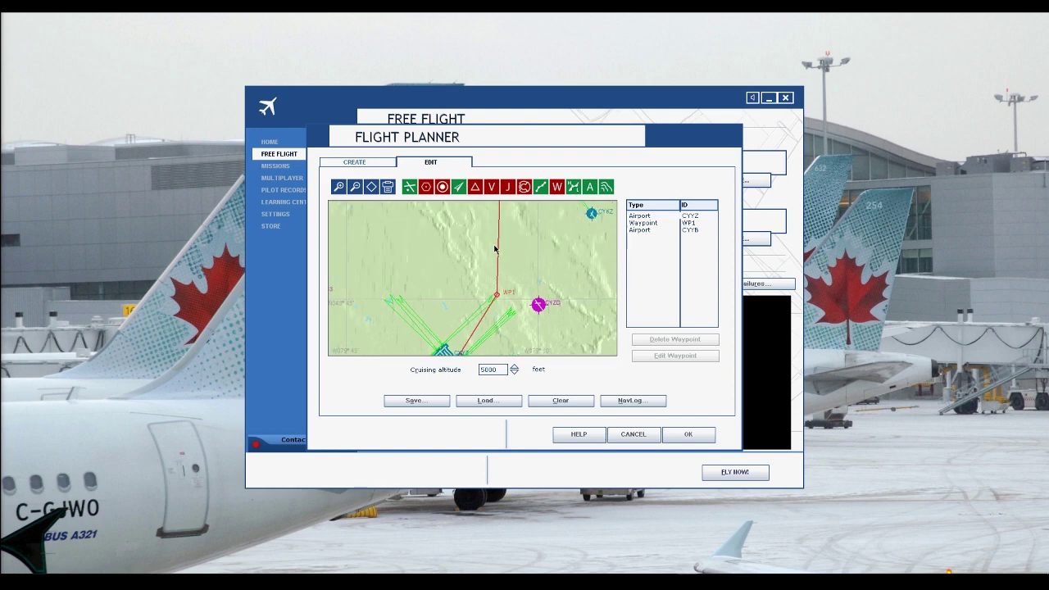
drag(499, 244, 538, 212)
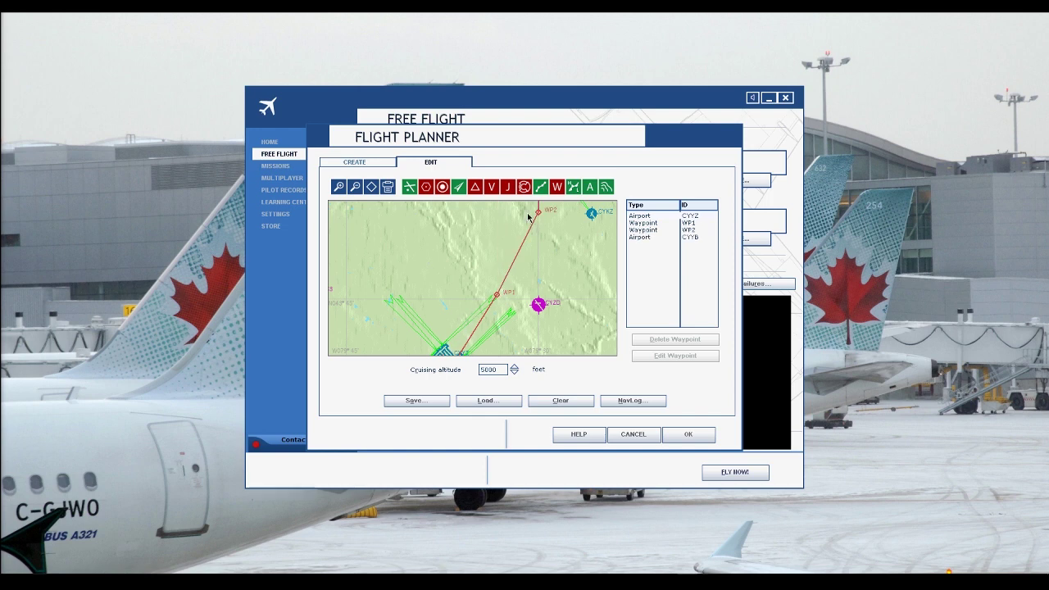
- Add two waypoints over the lake southwest of North Bay so the route lines up with the airport's northeast-bound final approach
click(356, 187)
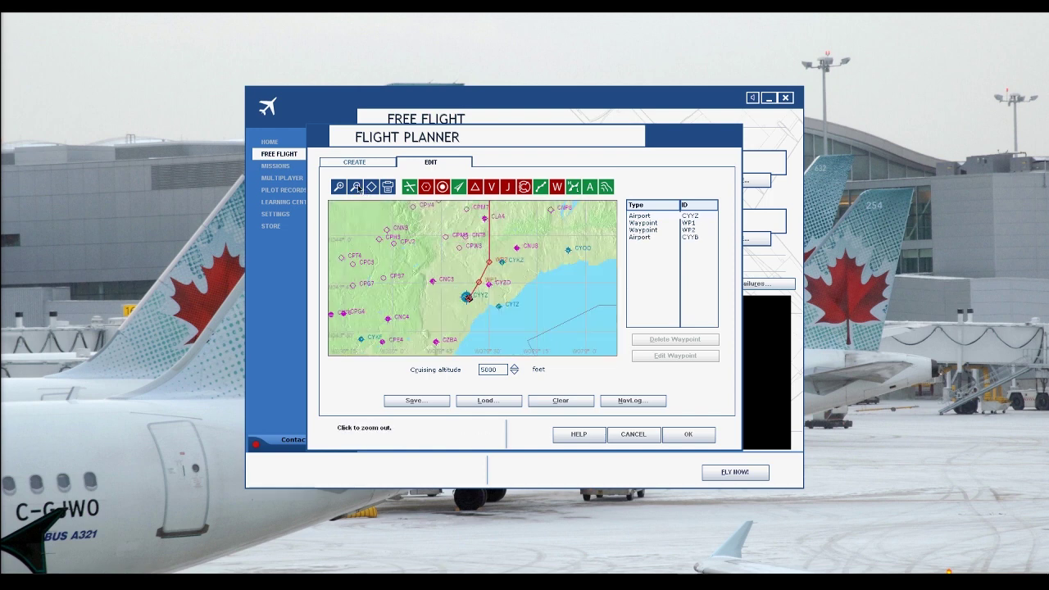
drag(450, 209, 450, 209)
drag(502, 346, 501, 345)
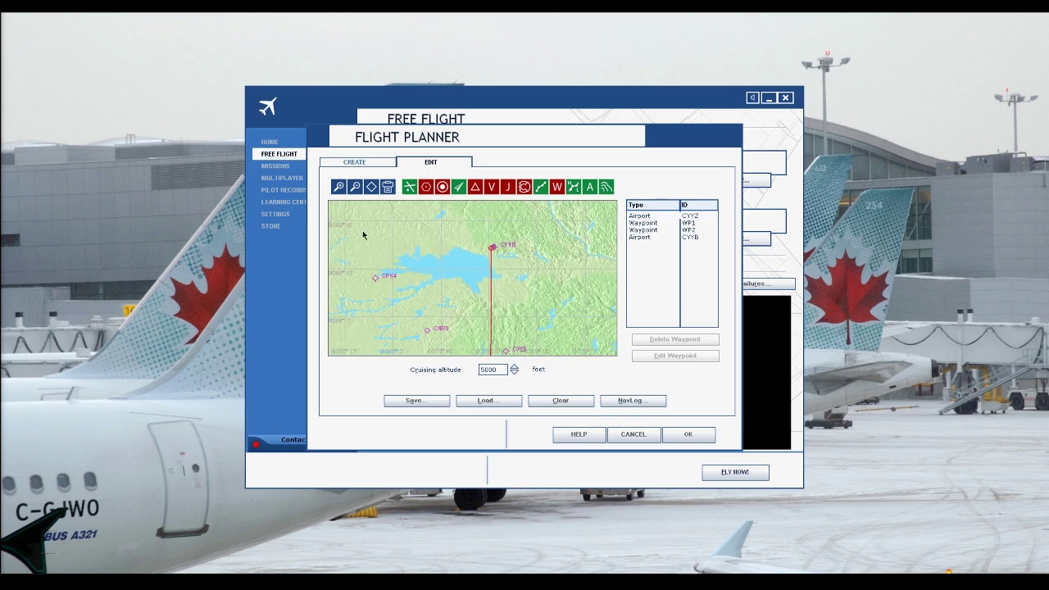
click(338, 187)
mouse_move(510, 211)
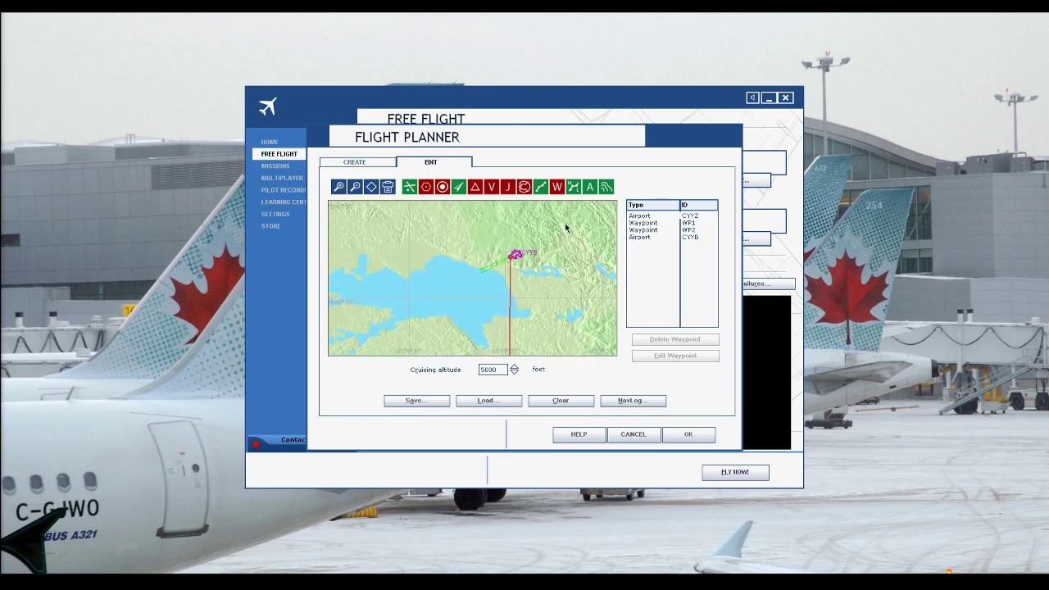
click(606, 257)
click(337, 187)
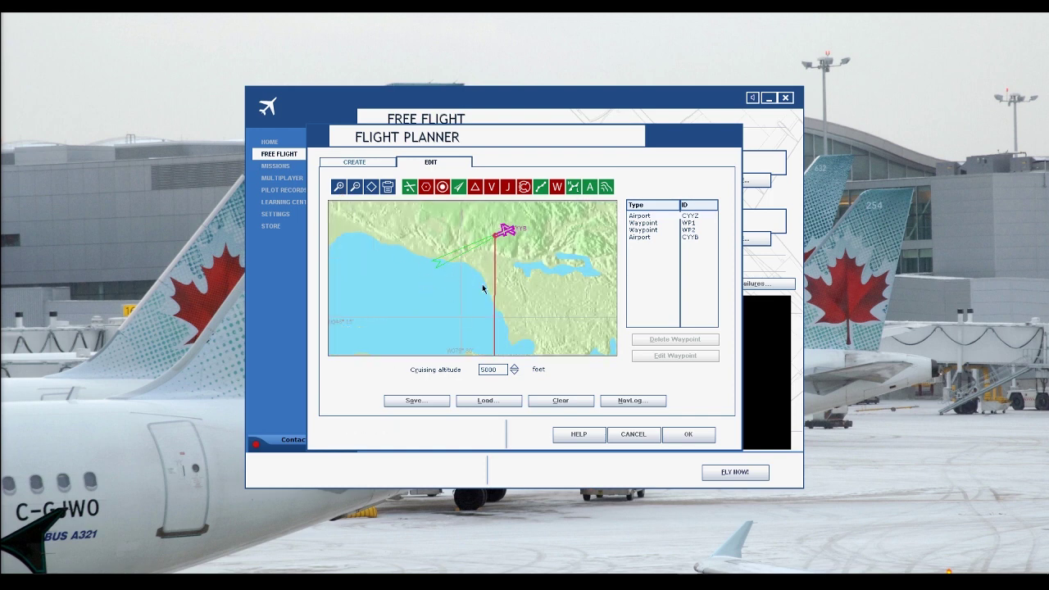
drag(494, 336, 428, 260)
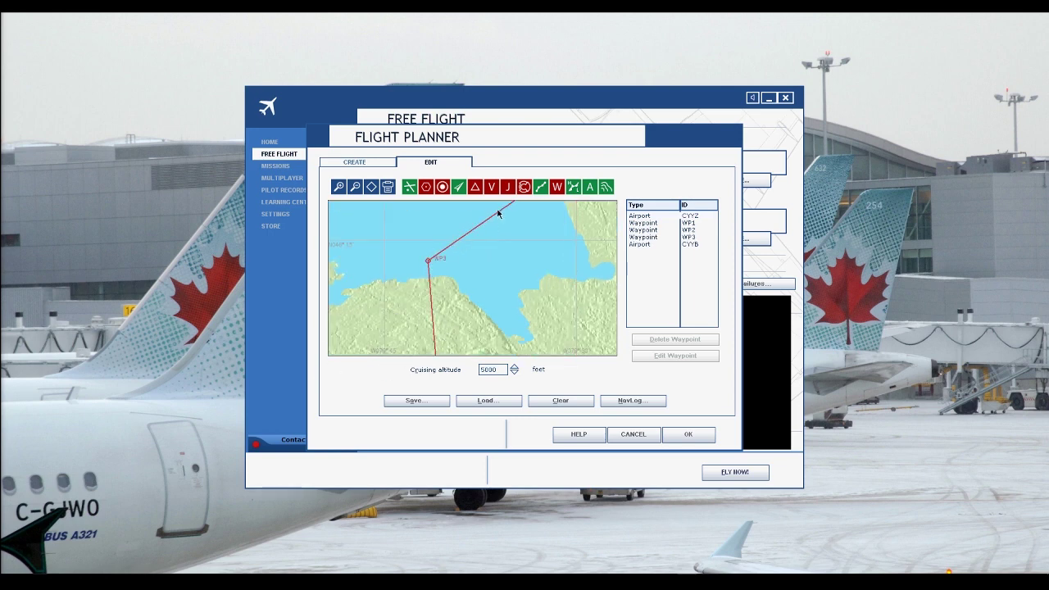
click(498, 210)
drag(511, 322, 493, 311)
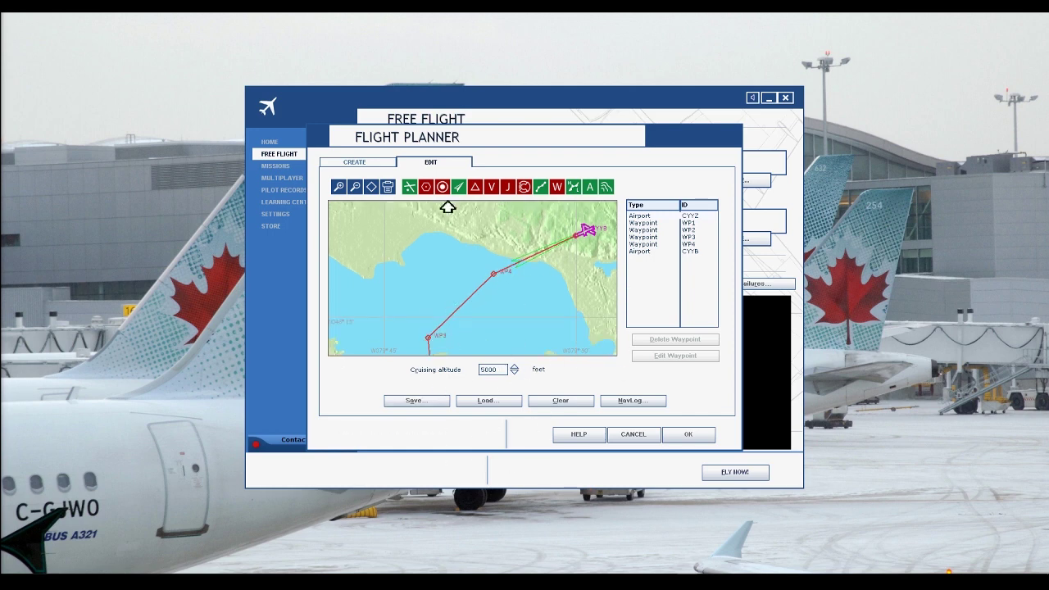
- Examine the final approach segment and the runway layout at North Bay (CYYB) on the flight plan map
click(606, 232)
click(573, 209)
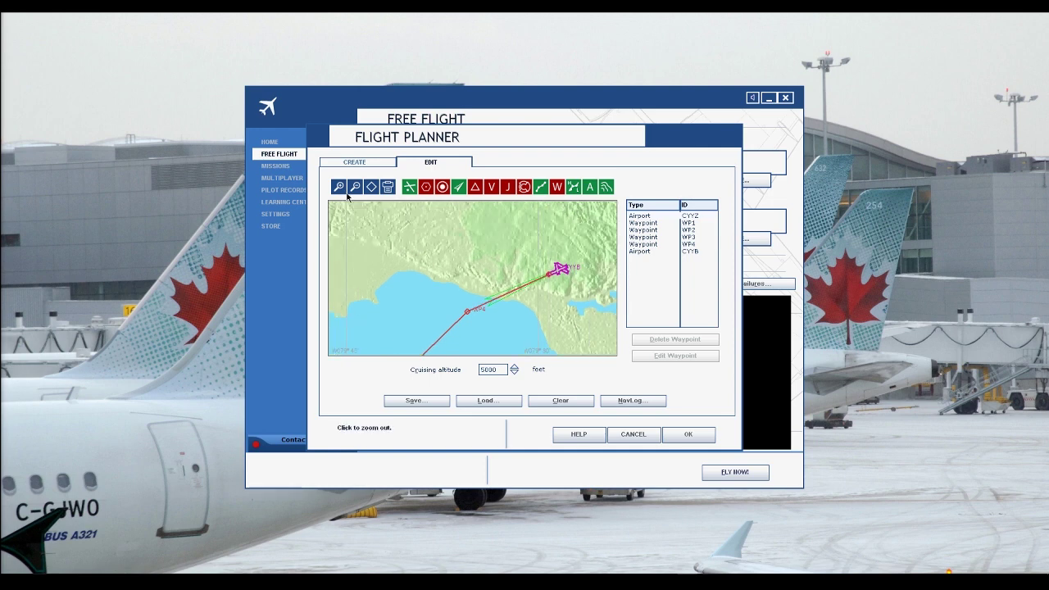
click(341, 189)
click(610, 294)
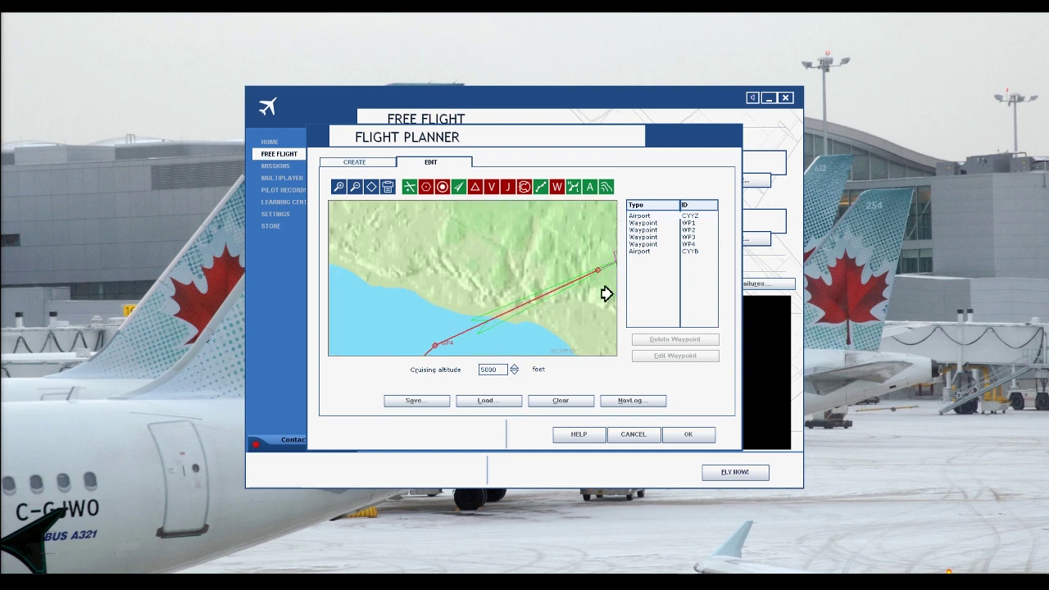
click(609, 293)
click(609, 294)
click(608, 293)
click(338, 186)
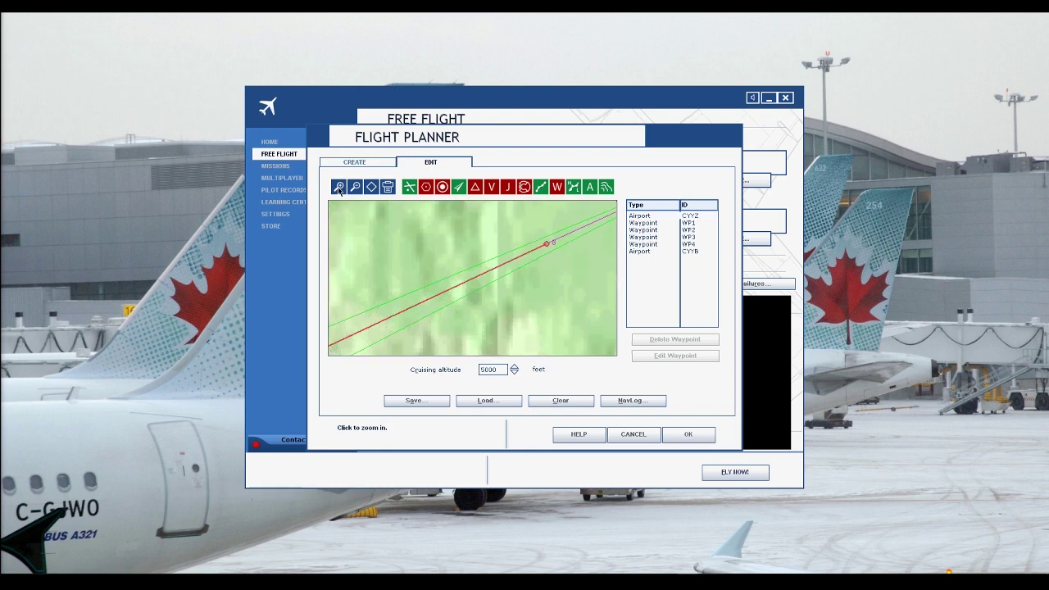
mouse_move(611, 253)
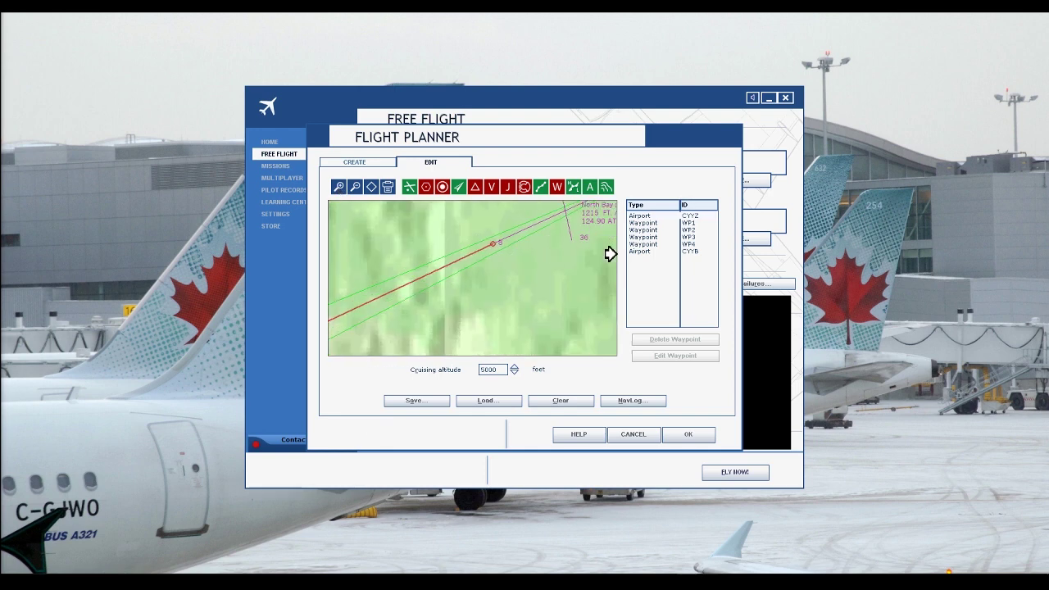
mouse_move(593, 210)
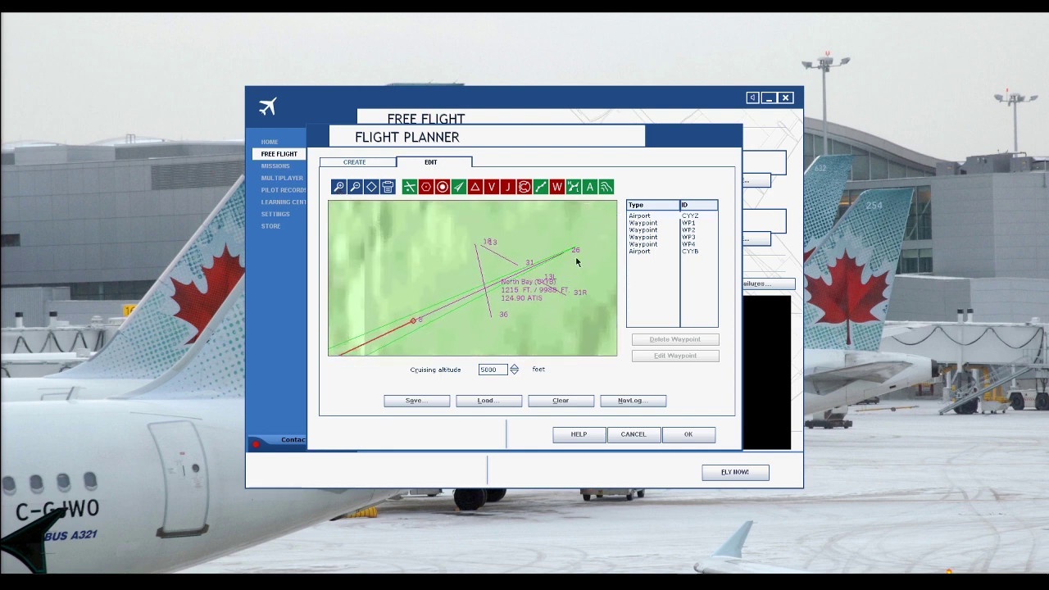
click(358, 188)
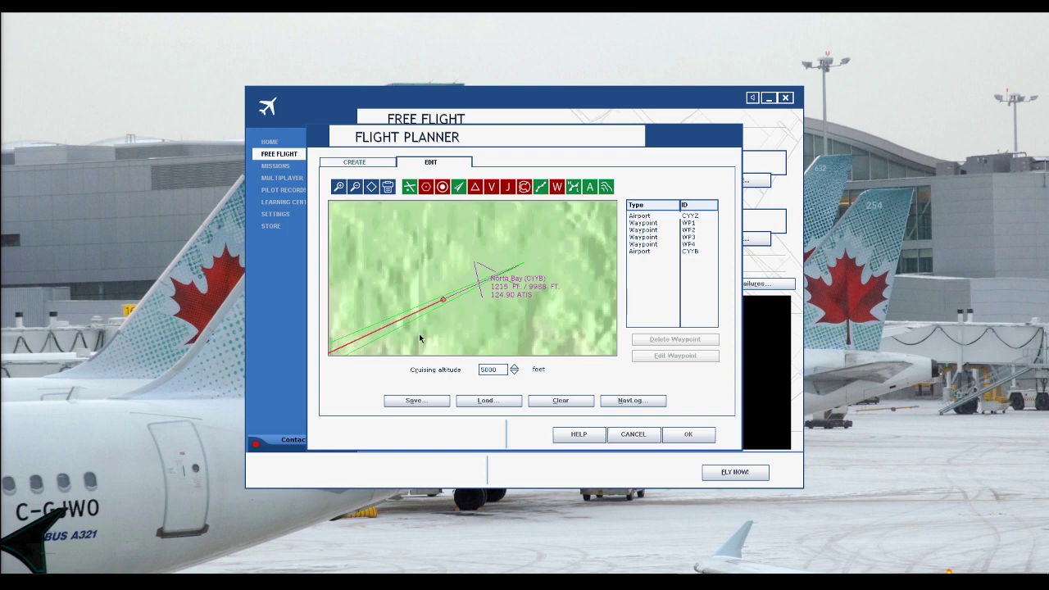
click(355, 187)
click(354, 188)
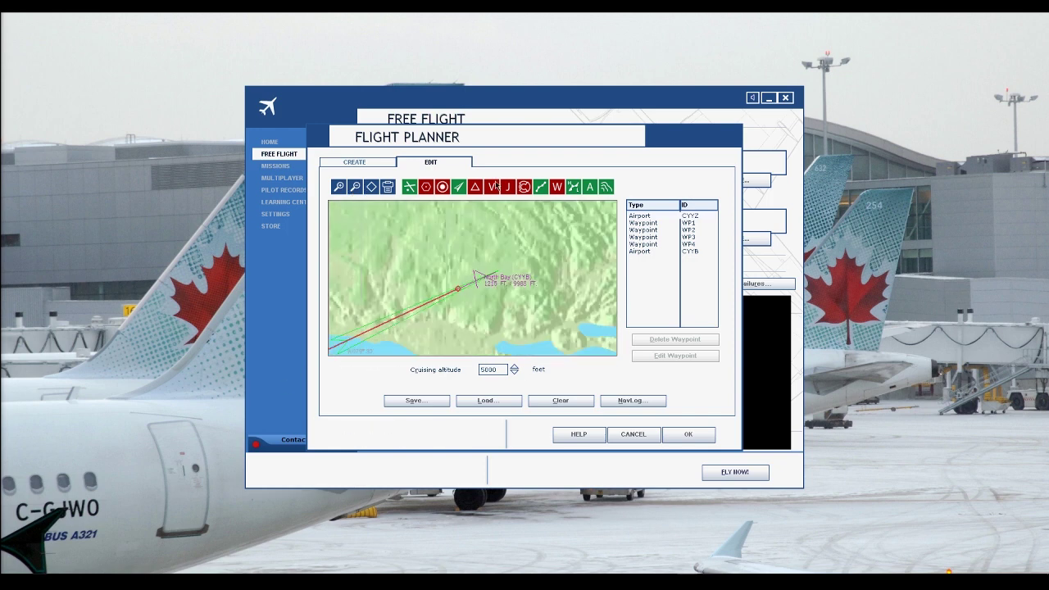
- Accept the flight plan, save it as IFR Toronto Pearson Intl to North Bay.PLN, and move the aircraft to the departure airport
click(700, 440)
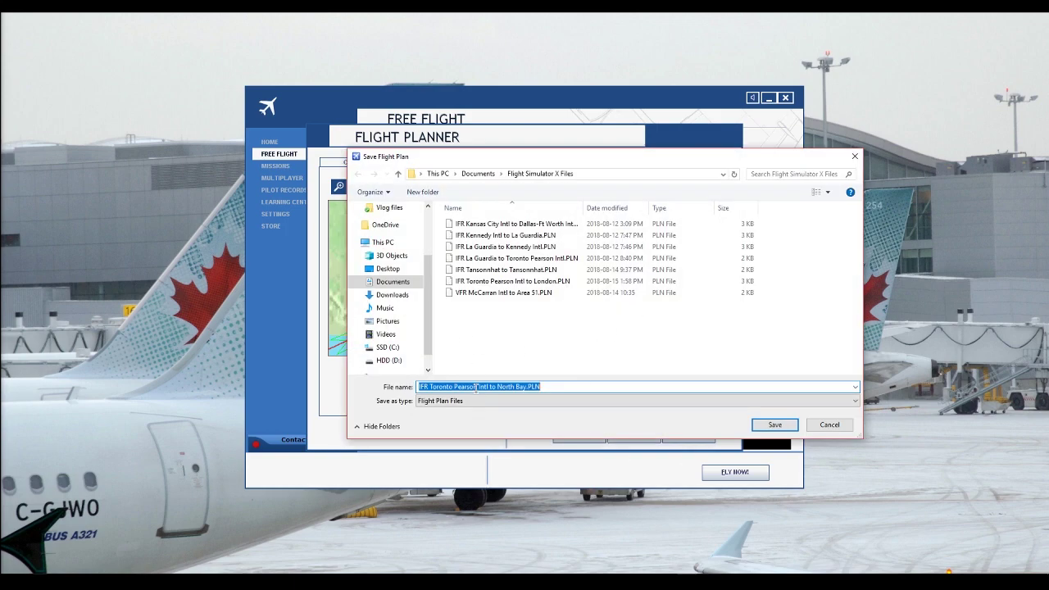
click(774, 425)
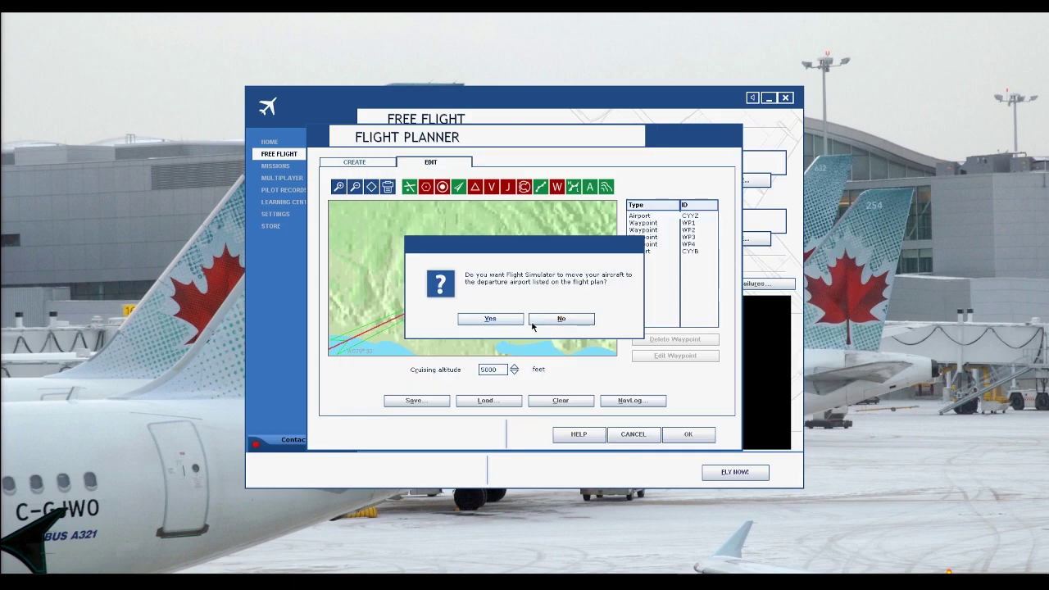
click(490, 319)
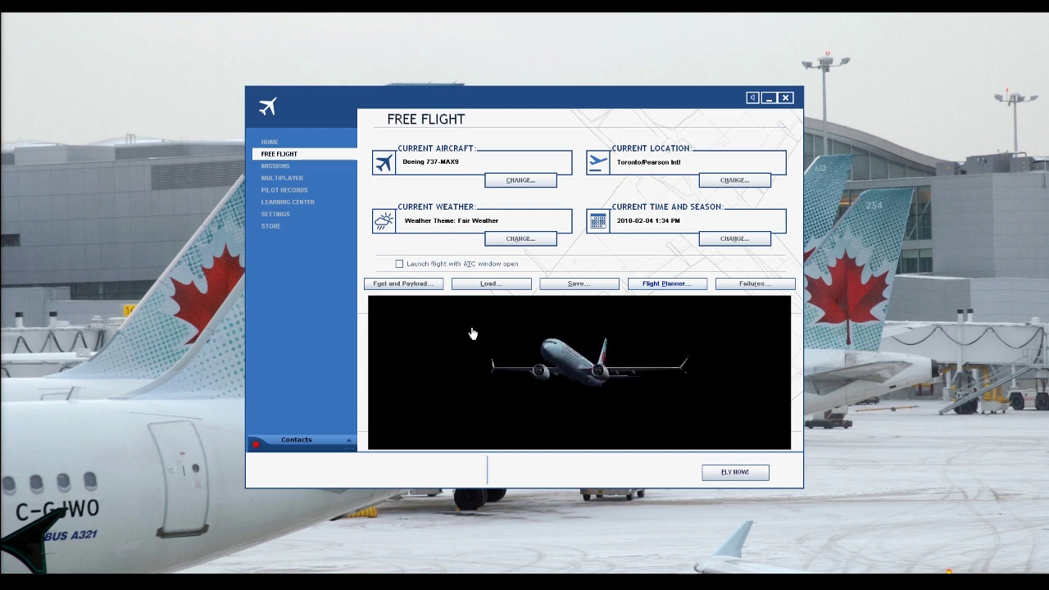
- Save the current flight under the title CYYZ - CYYB with an empty description
click(491, 283)
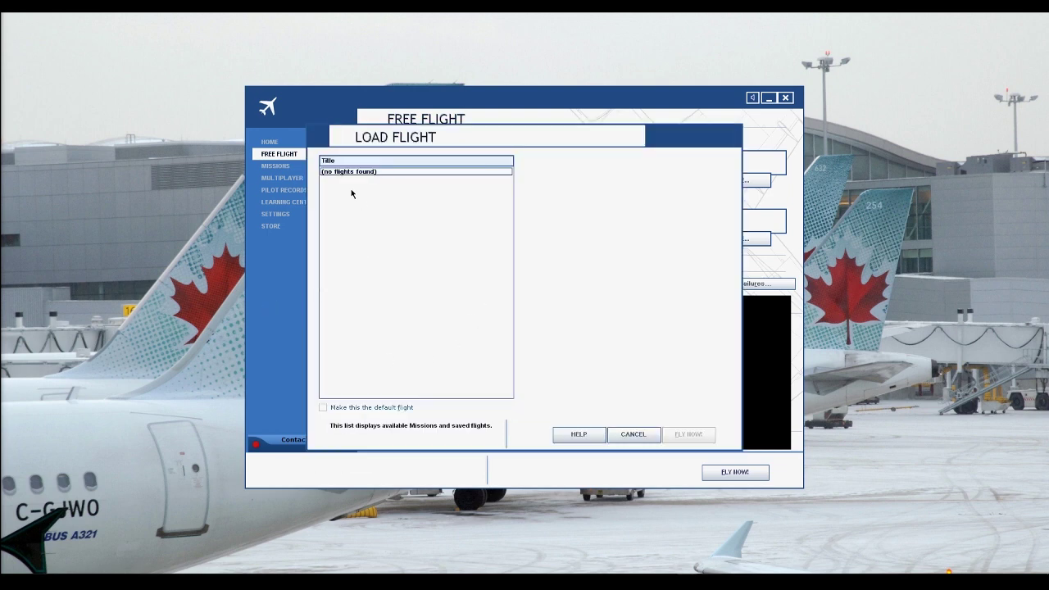
click(630, 433)
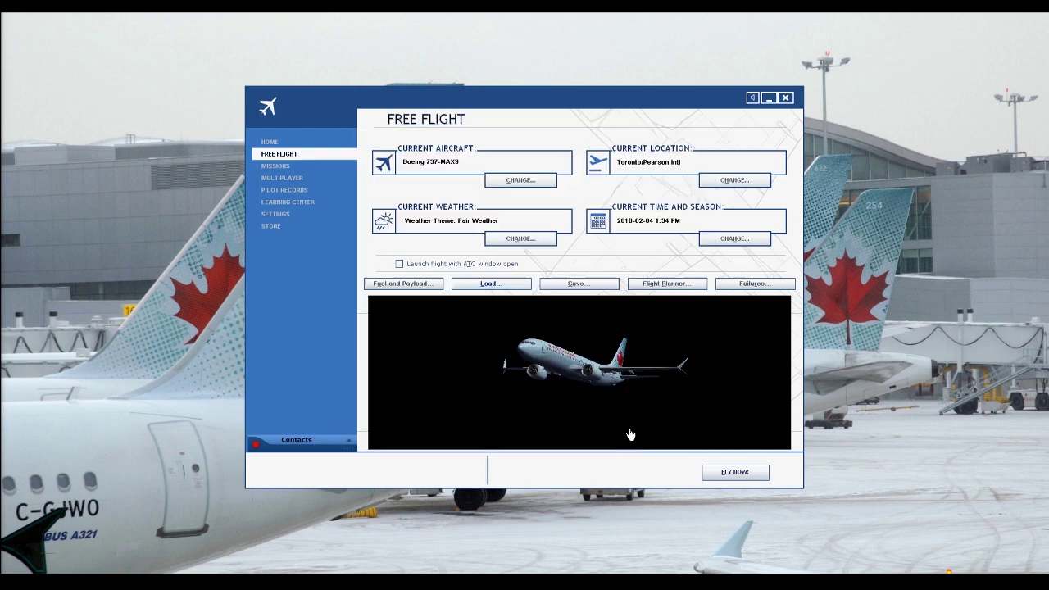
click(589, 286)
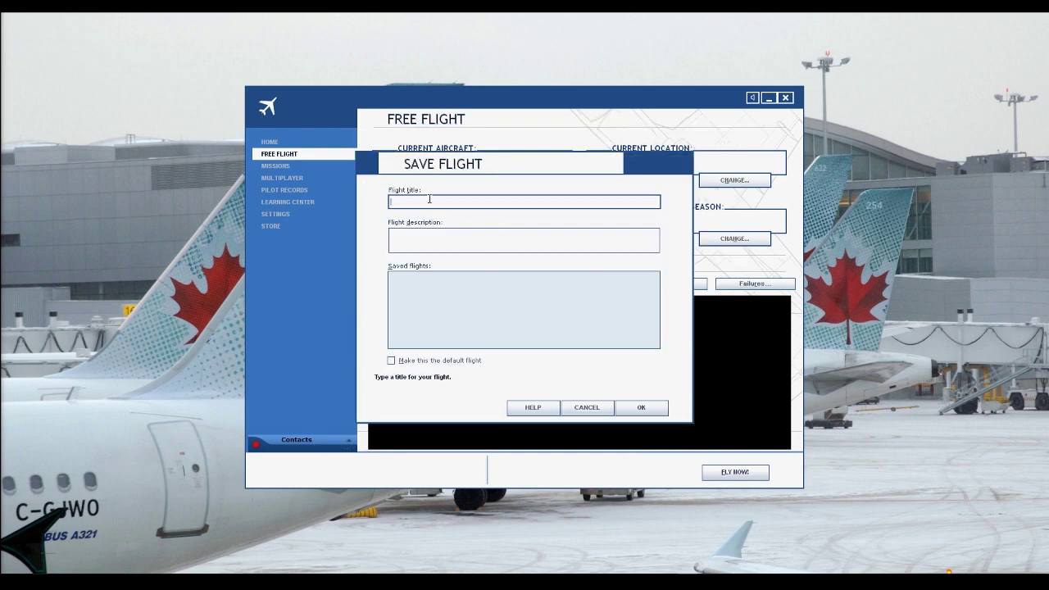
text(CYYZ - CYYB)
click(401, 241)
text(dadad)
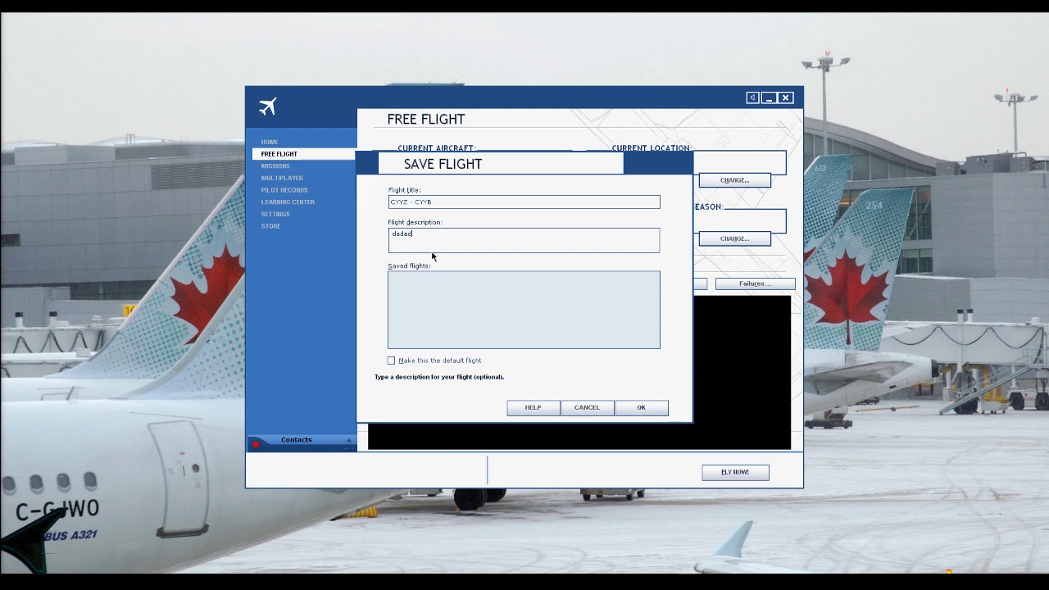
key(BackSpace)
key(BackSpace)
key(BackSpace)
key(BackSpace)
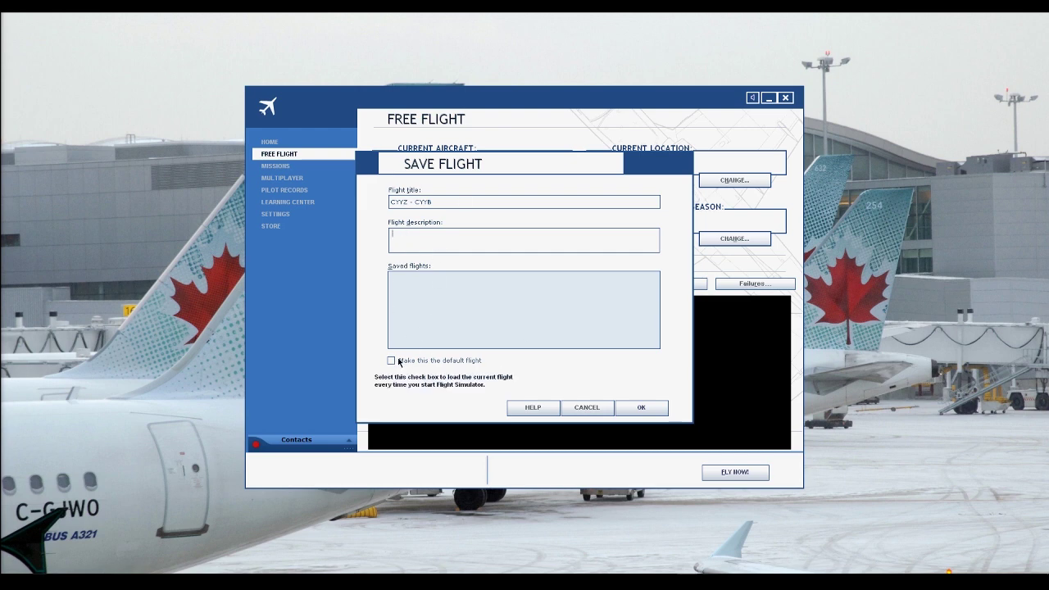
click(636, 408)
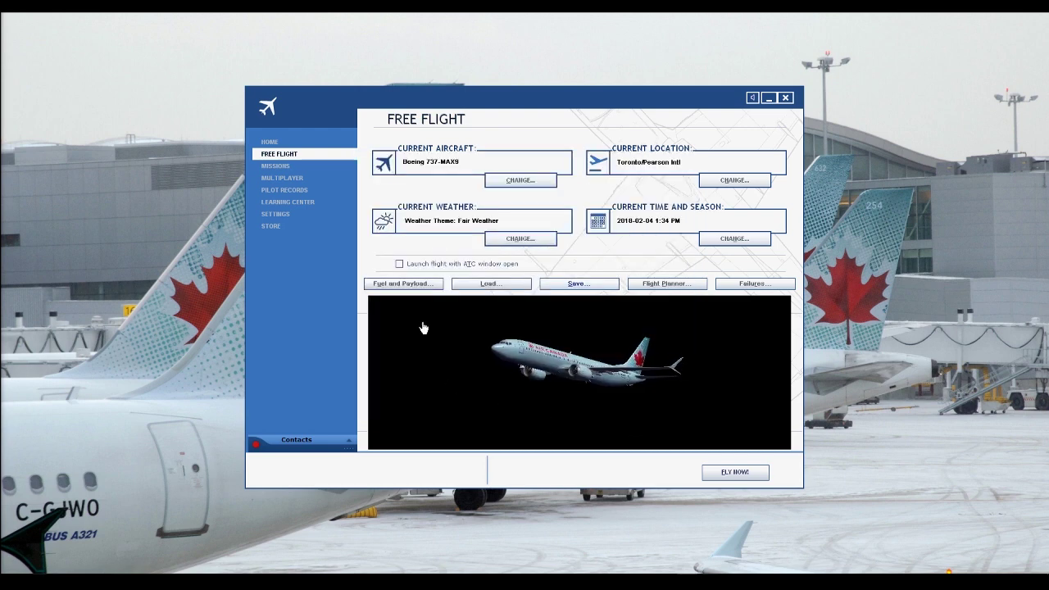
- Check the saved flights list for CYYZ - CYYB and start the free flight from Toronto/Pearson
click(490, 283)
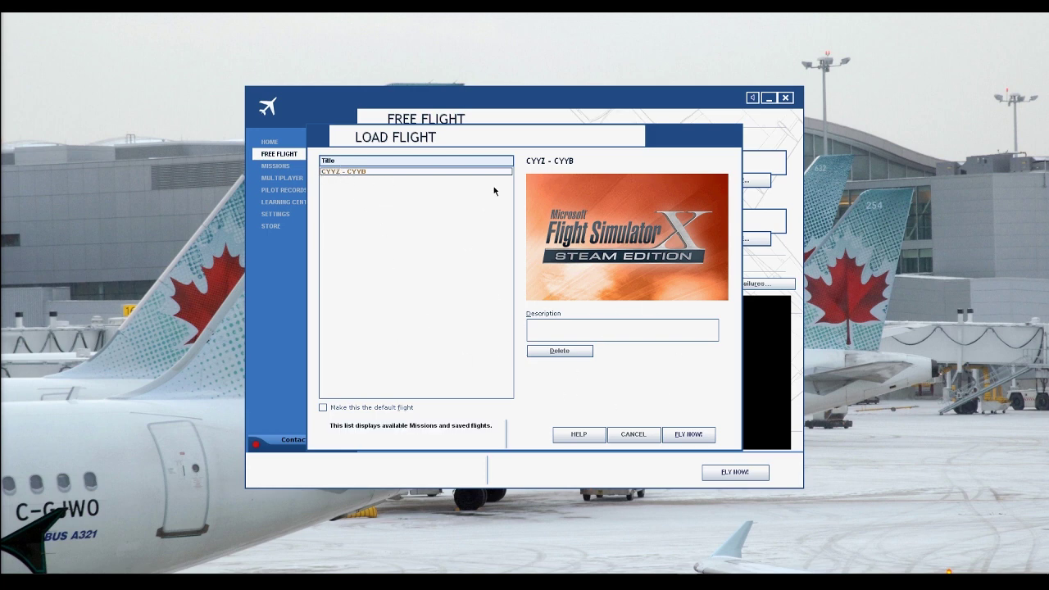
click(624, 434)
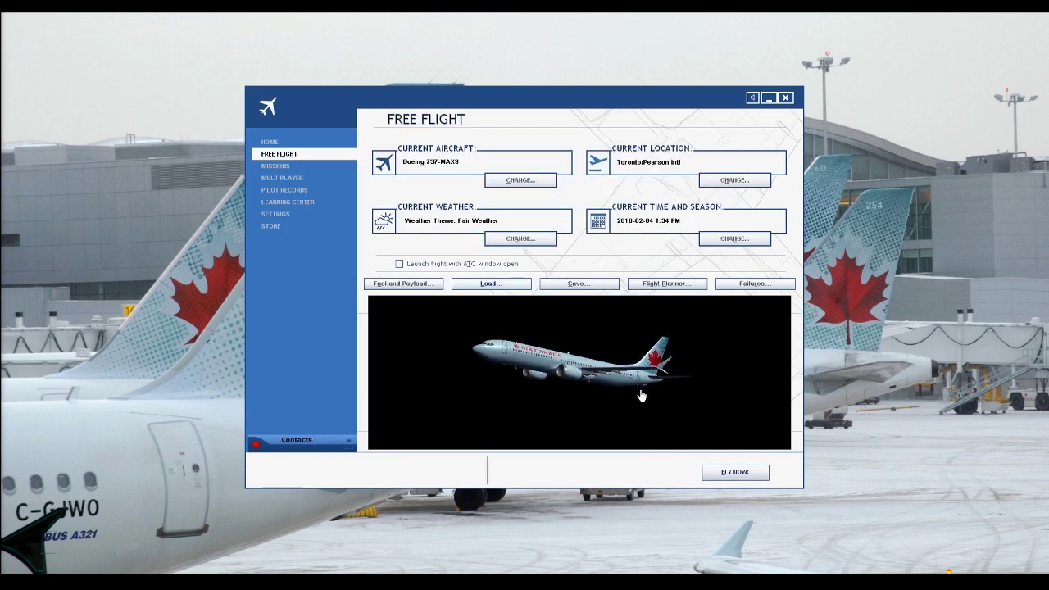
click(732, 471)
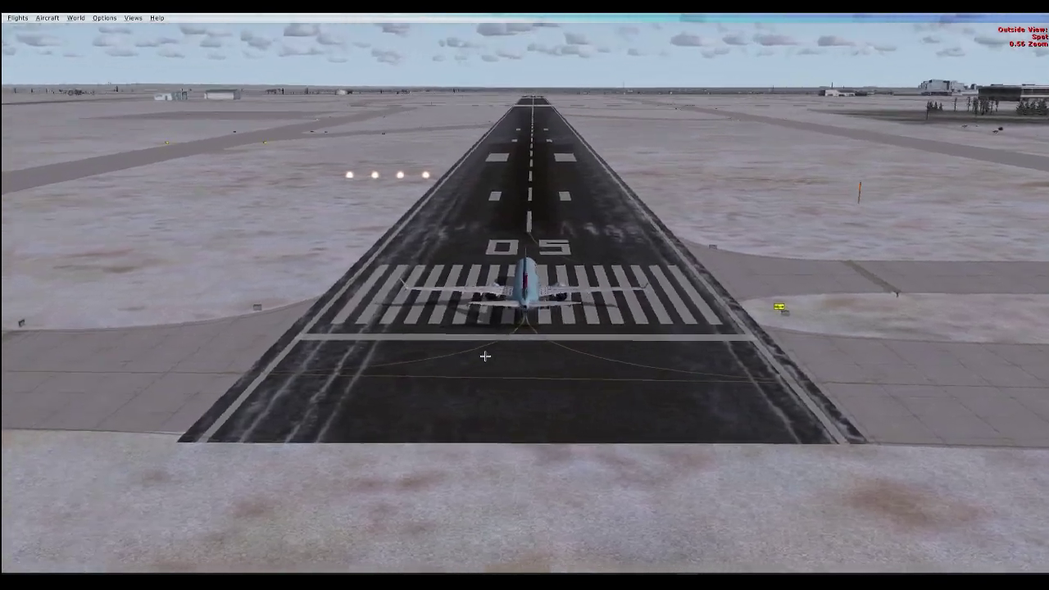
- Switch from the outside spot view to the virtual cockpit and apply the wheel brakes
scroll(485, 357, down, 4)
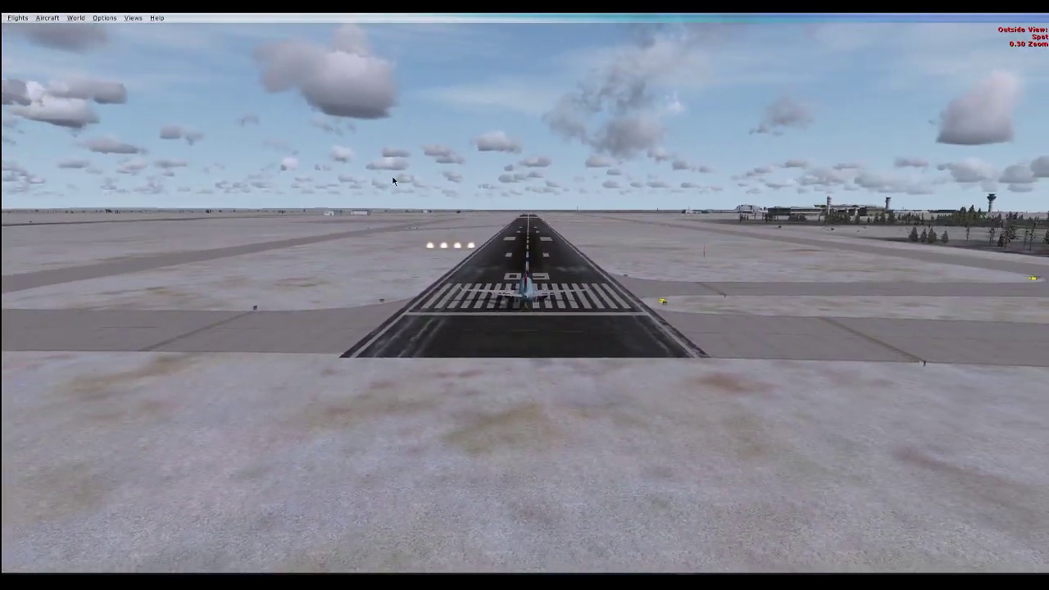
key(F9)
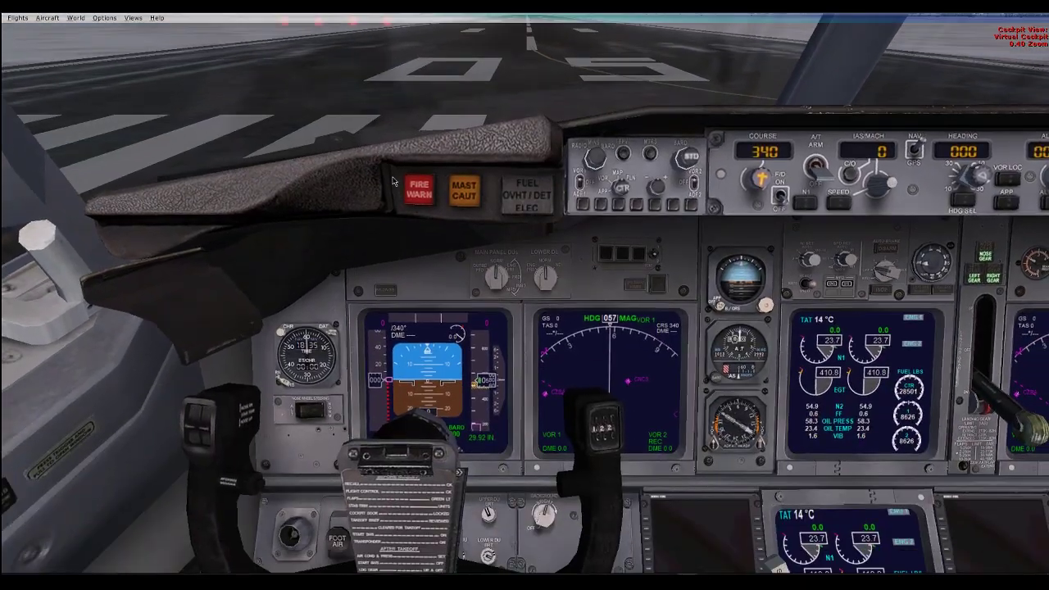
key(space)
scroll(418, 233, up, 3)
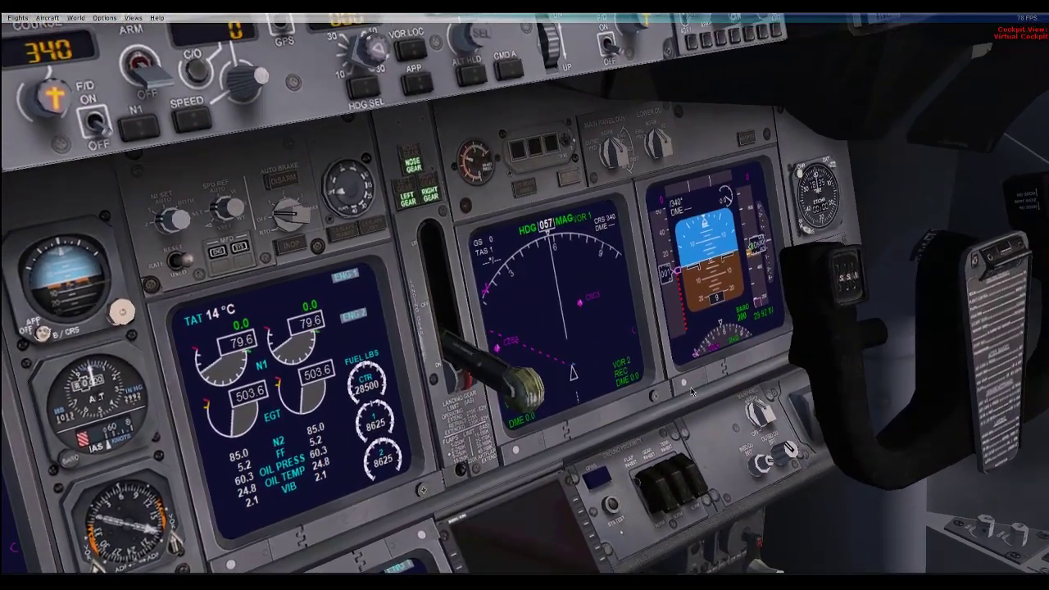
key(period)
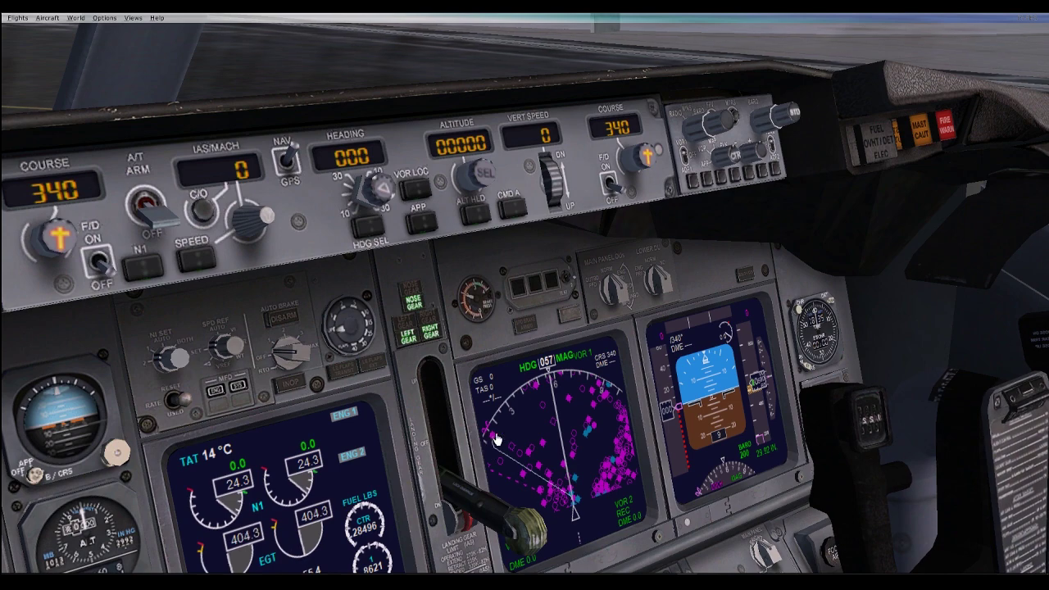
- Examine an enlarged view of the first officer's navigation display, close it, and look over the cockpit instruments and the runway ahead
click(489, 443)
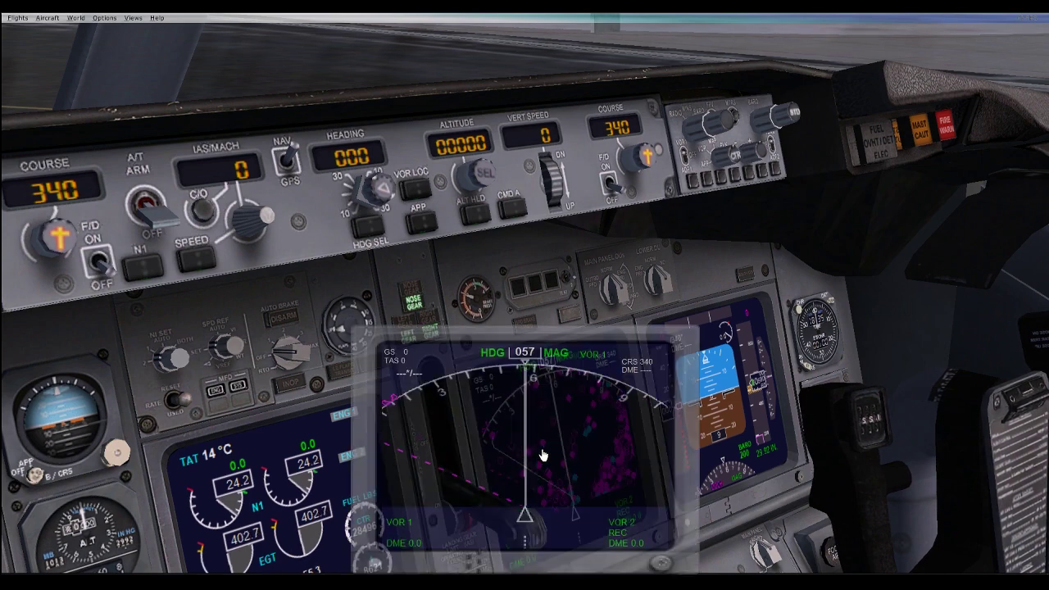
click(658, 468)
key(space)
scroll(599, 382, down, 5)
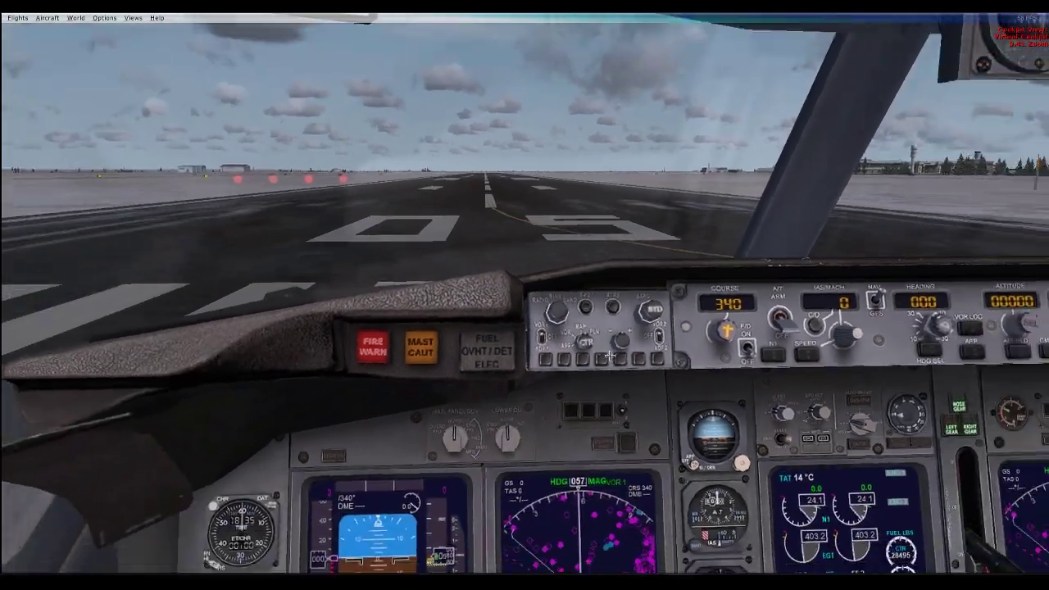
scroll(598, 401, up, 3)
scroll(599, 397, down, 4)
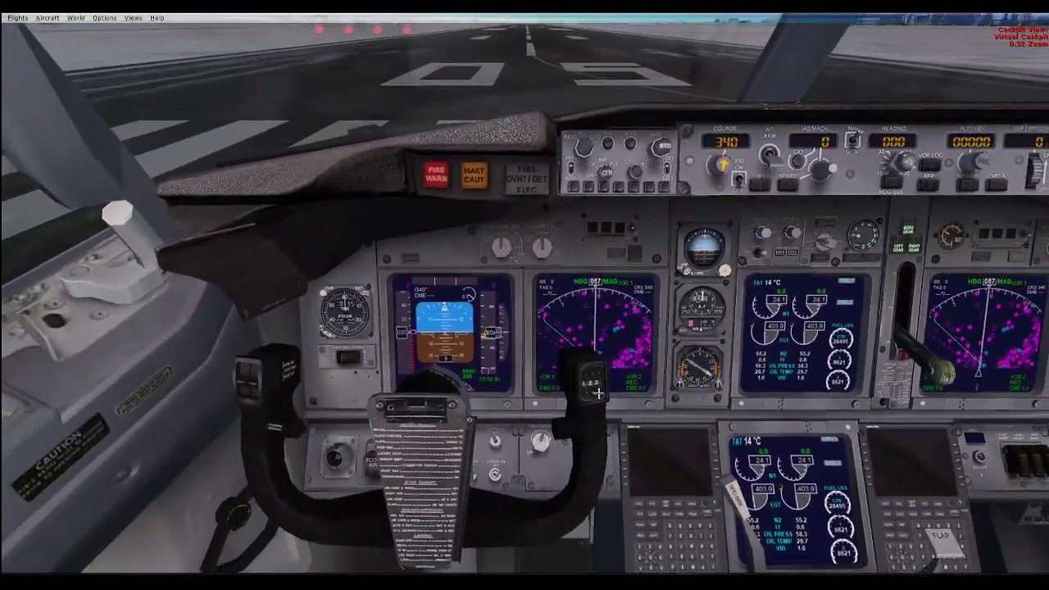
key(space)
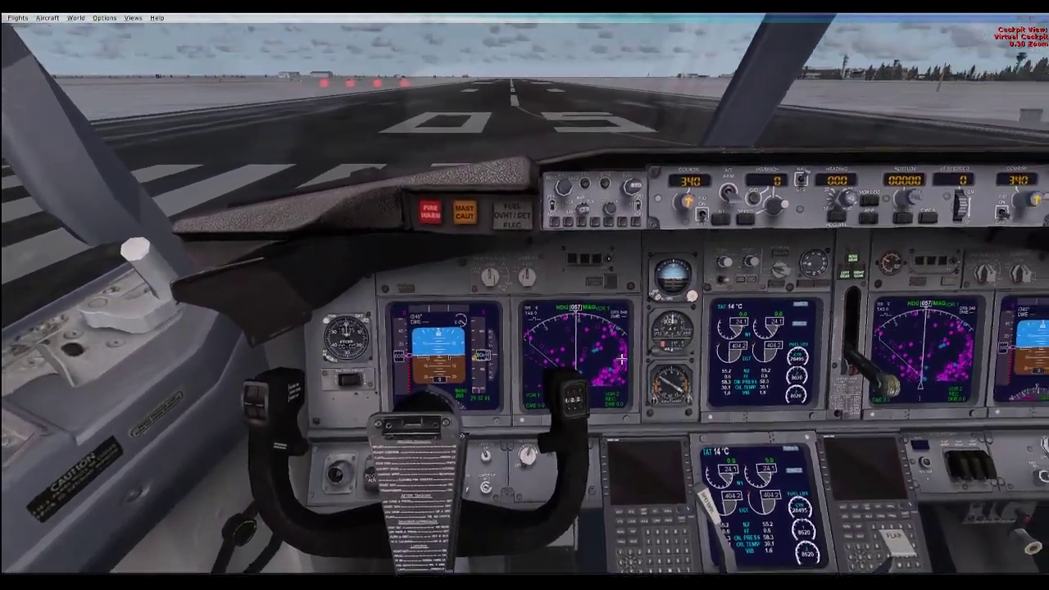
key(space)
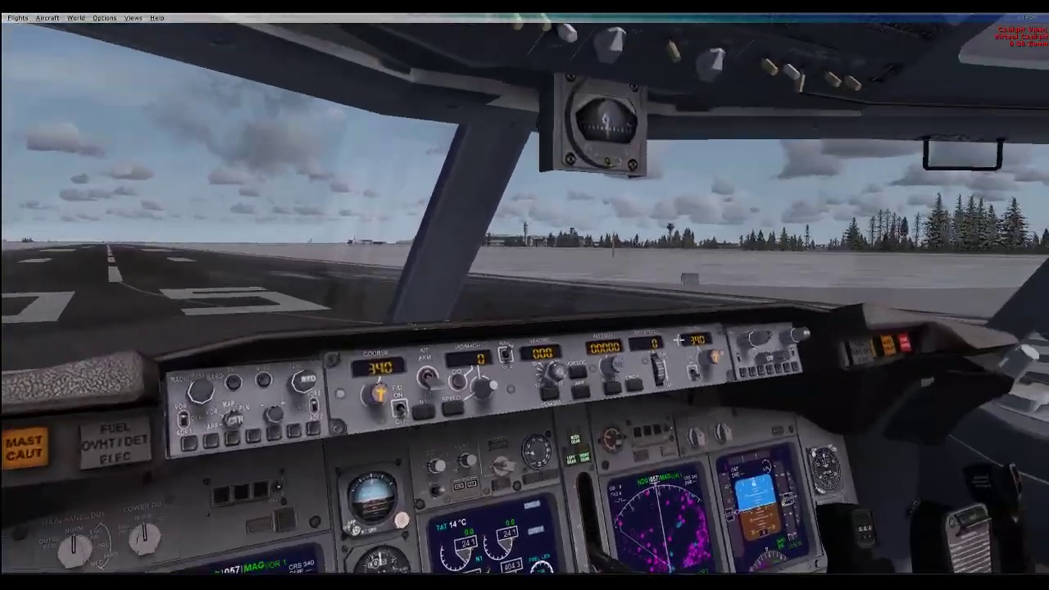
scroll(603, 362, down, 2)
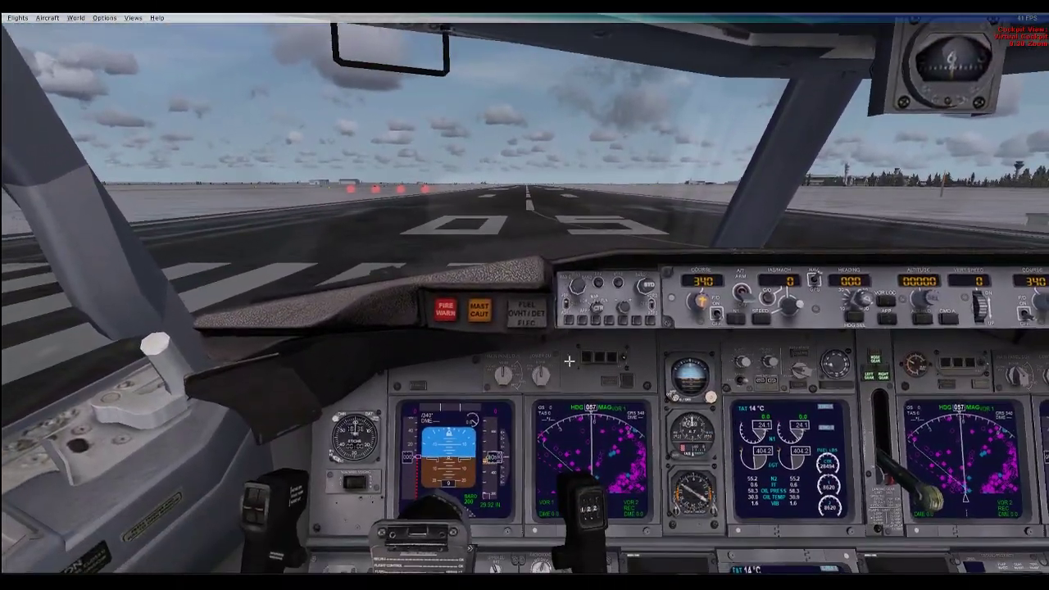
scroll(668, 347, up, 3)
scroll(668, 346, up, 1)
scroll(666, 352, down, 3)
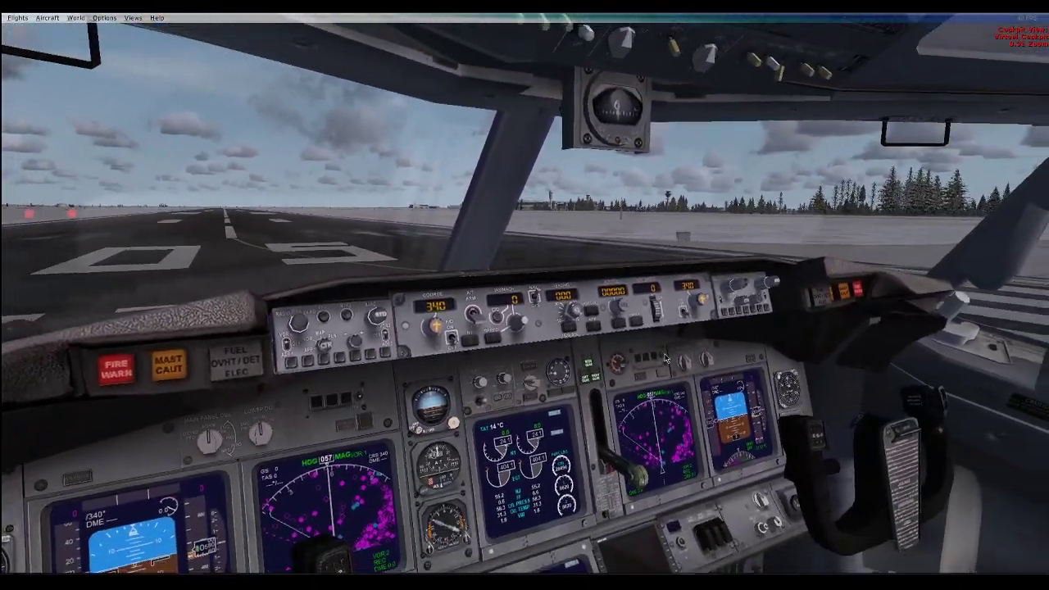